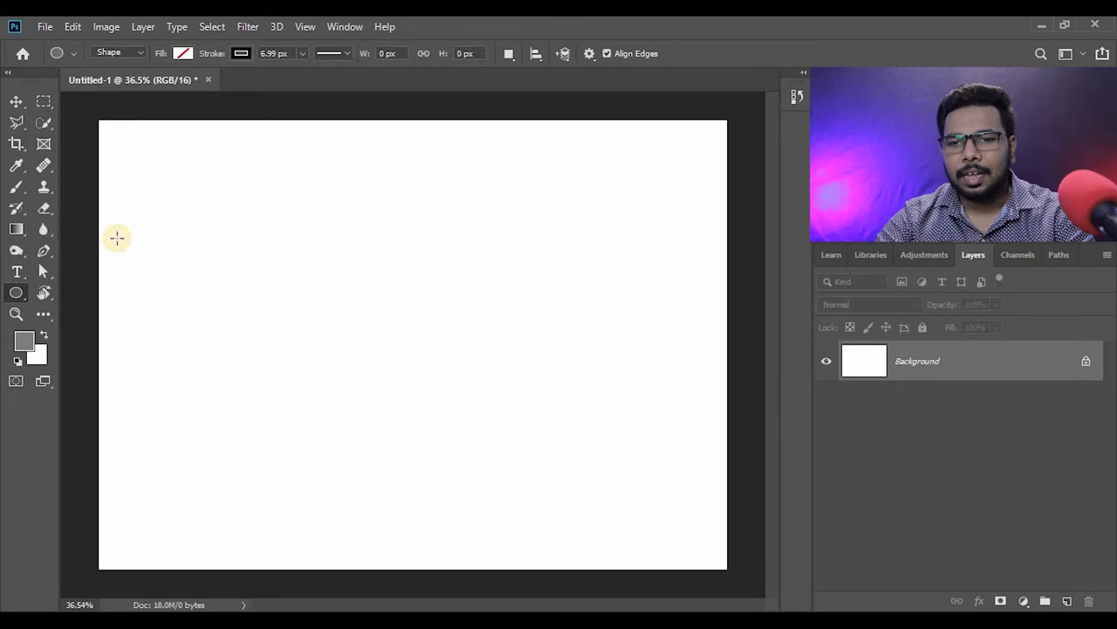
Draw a circle with the Ellipse tool and drag the red flower photo from the flowers folder onto the canvas
left_click_drag(509, 416, 517, 475)
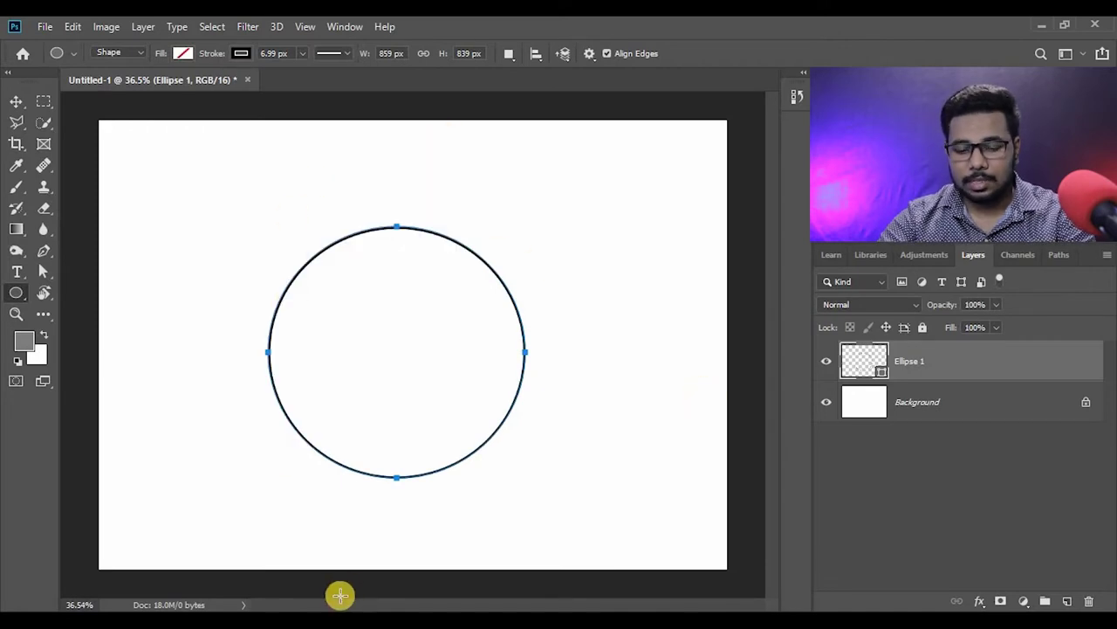
key("alt+Tab")
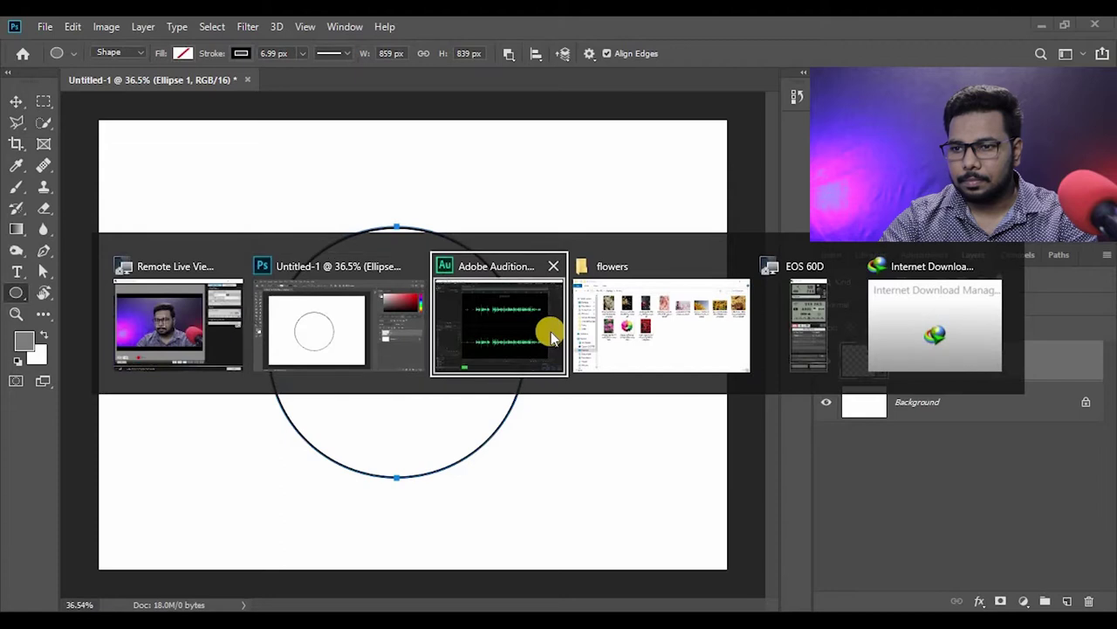
left_click(654, 371)
left_click_drag(559, 310, 122, 353)
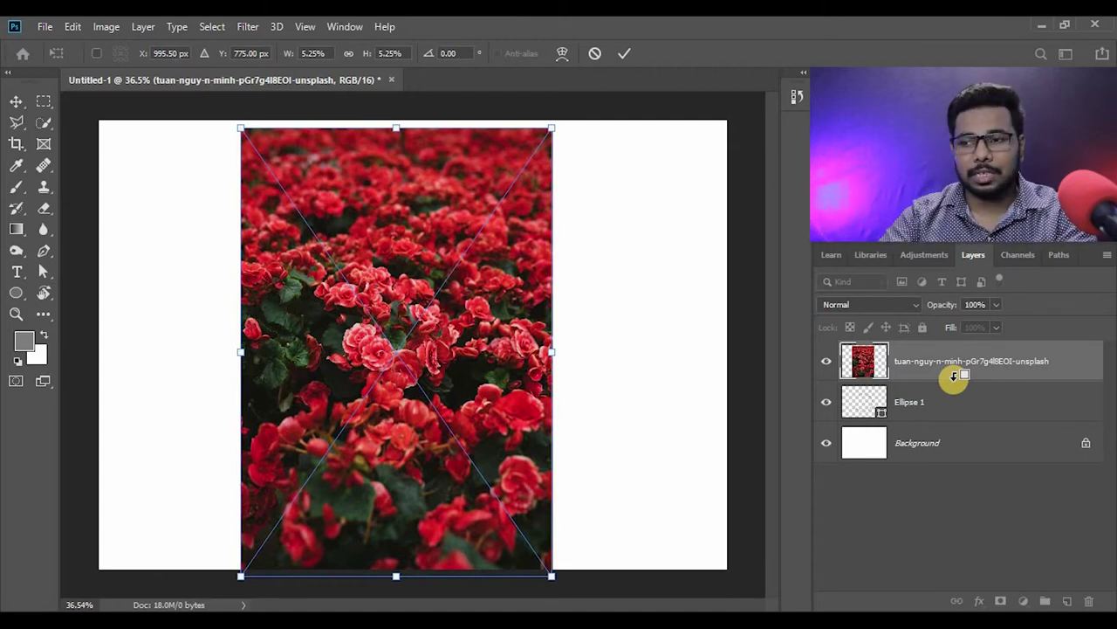
Commit the red flower photo's placement and clip it to the circle
left_click(955, 376, "alt")
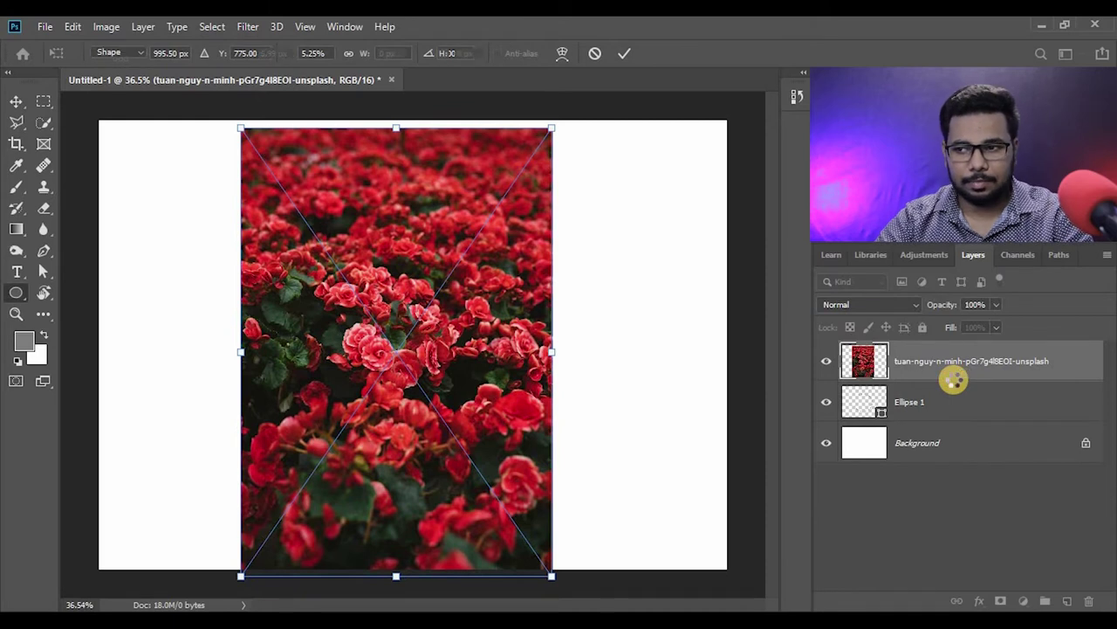
left_click(953, 370)
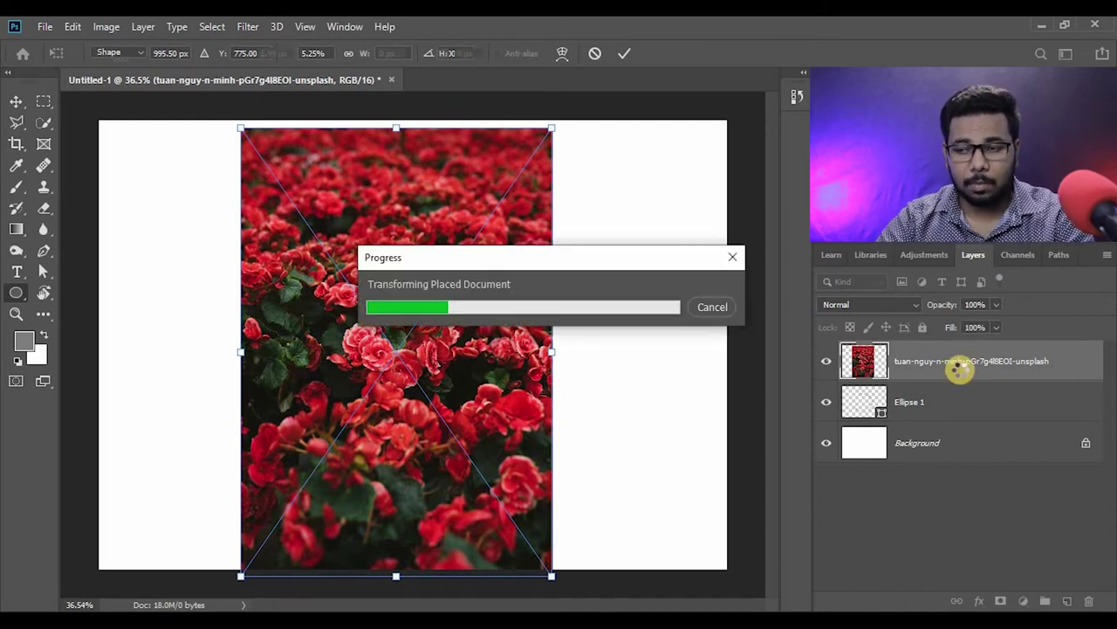
left_click(891, 381, "alt")
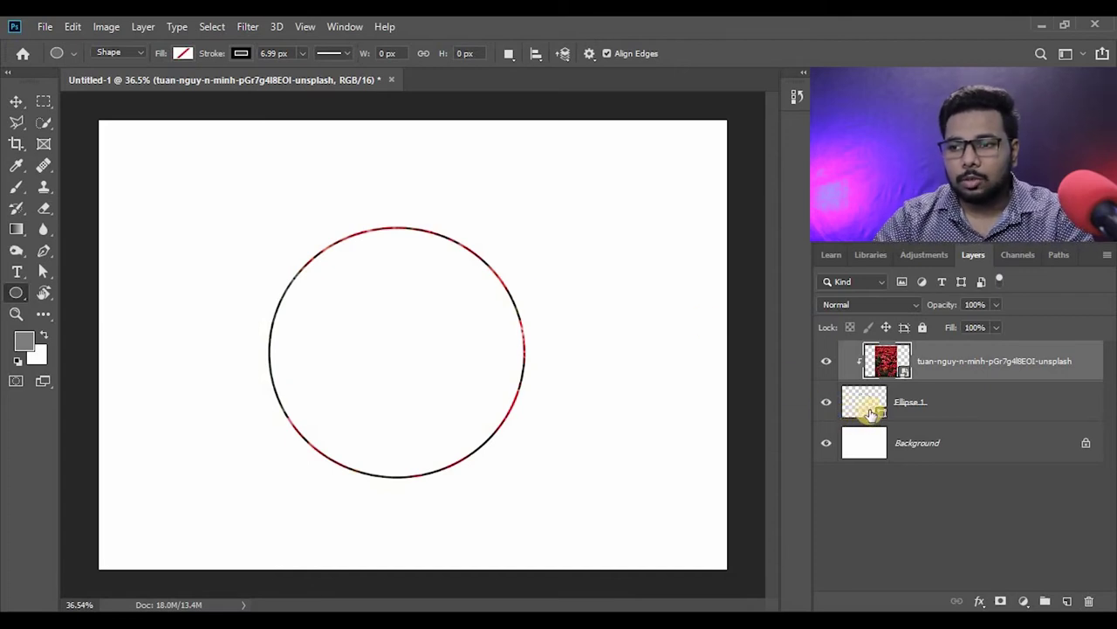
Give Ellipse 1 a yellow fill, then reselect the flower photo layer with the Move tool
left_click(968, 407)
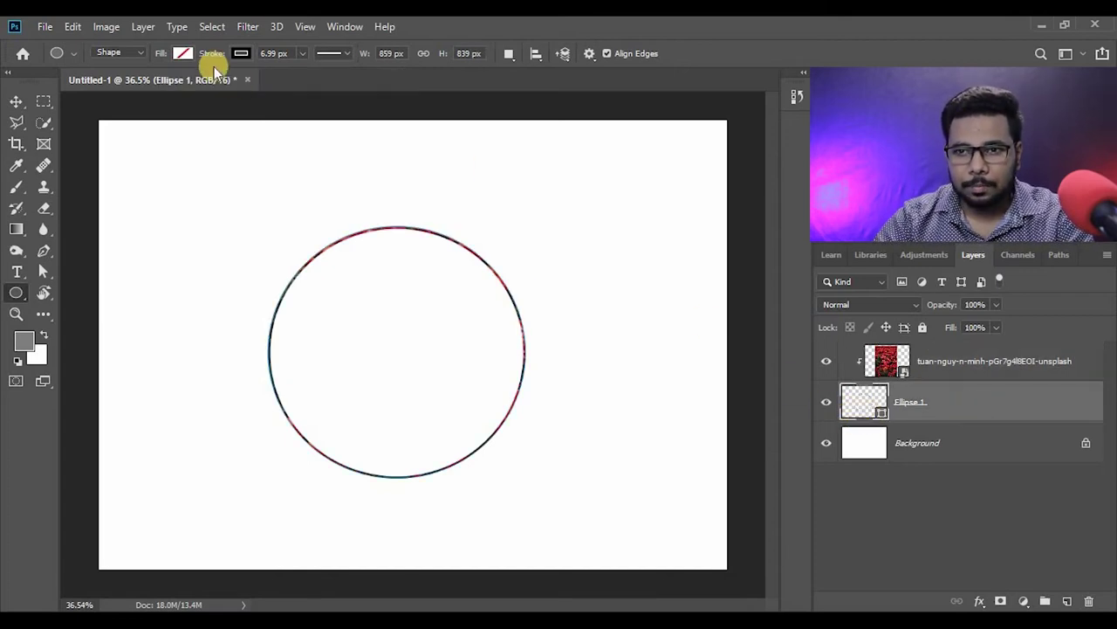
left_click(183, 54)
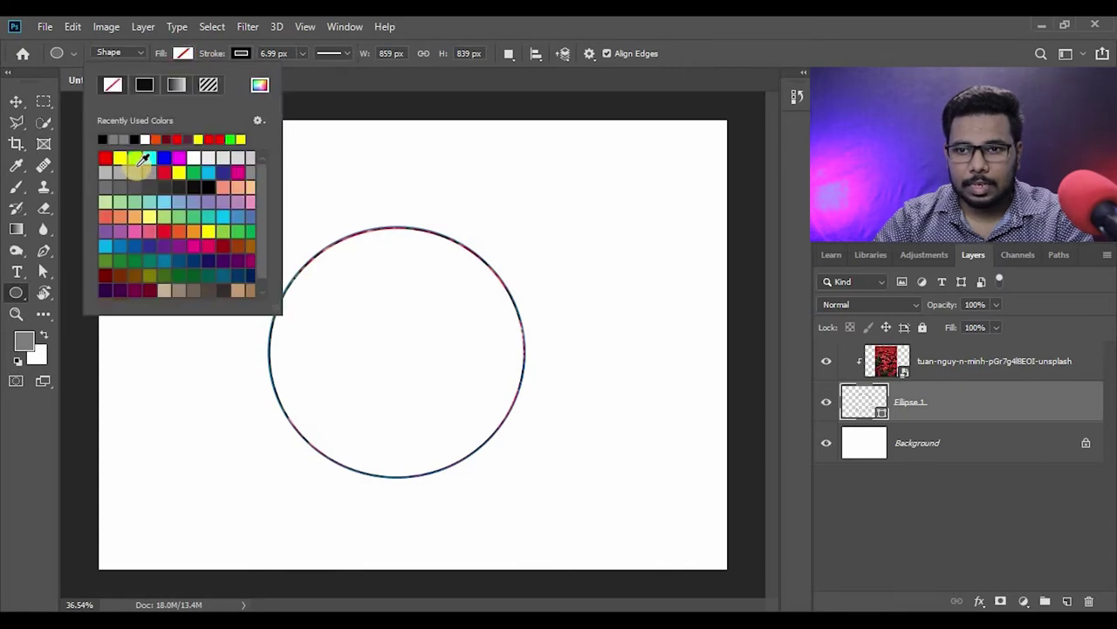
left_click(197, 139)
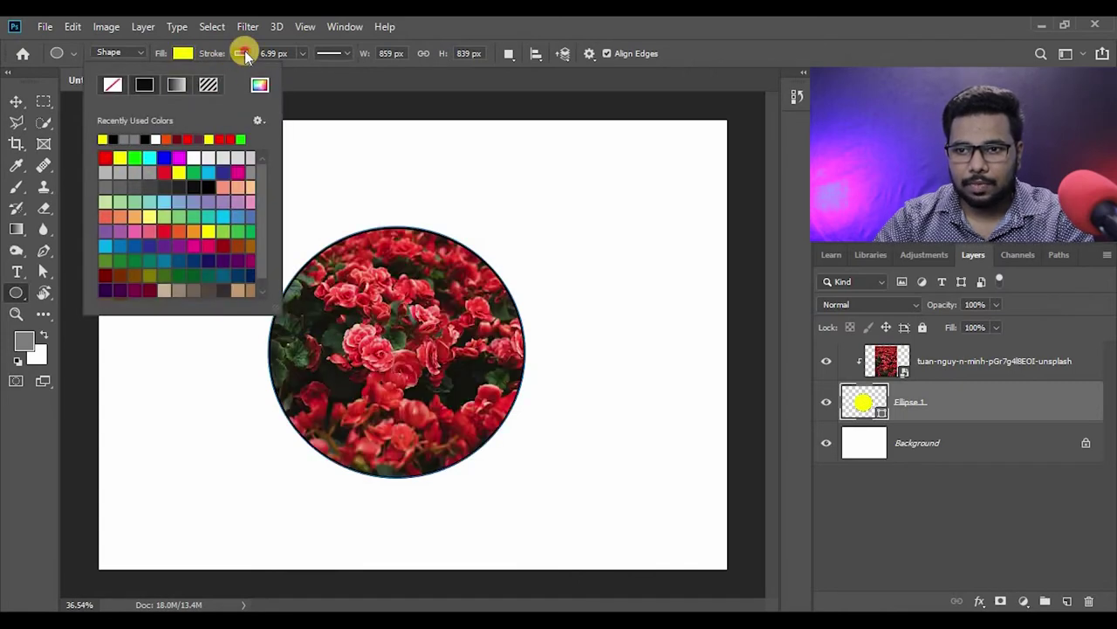
left_click(241, 53)
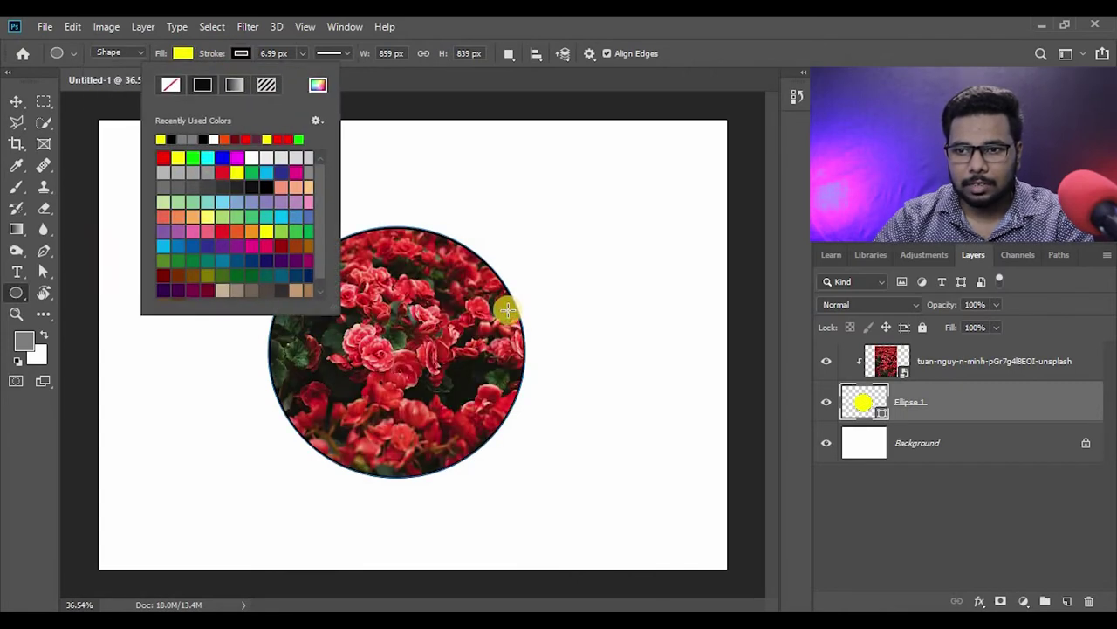
left_click(576, 21)
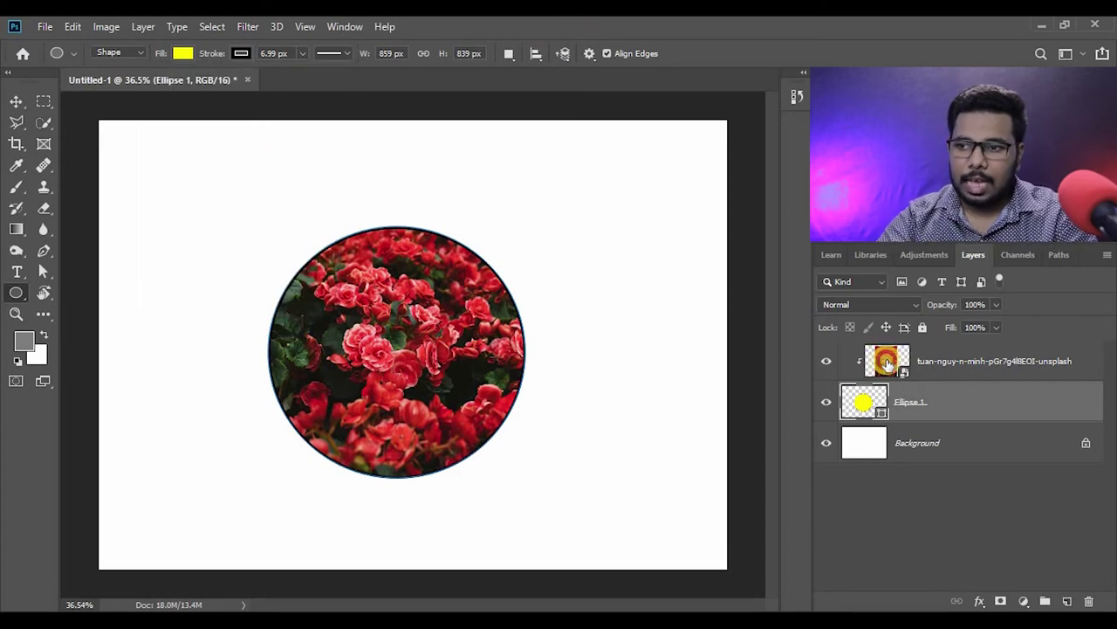
left_click(938, 358)
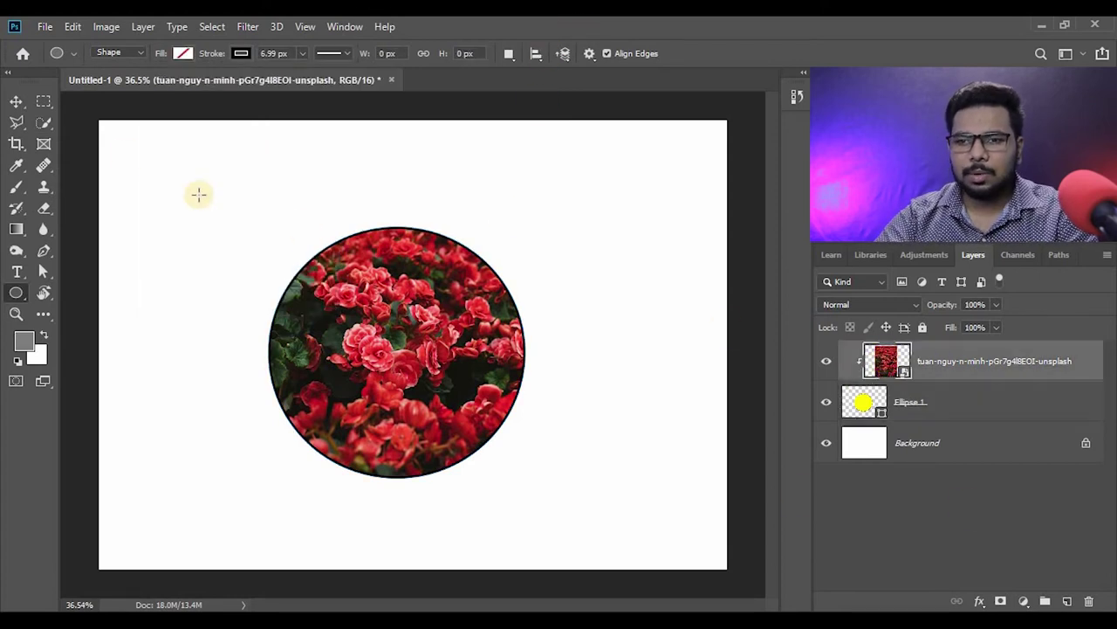
left_click(13, 101)
Enlarge and reposition the flower photo inside the circle
mouse_move(390, 320)
left_mouse_down()
mouse_move(354, 446)
mouse_move(394, 394)
mouse_move(431, 257)
mouse_move(357, 189)
mouse_move(393, 241)
mouse_move(454, 287)
mouse_move(489, 249)
mouse_move(369, 399)
mouse_move(407, 398)
mouse_move(399, 352)
mouse_move(369, 352)
mouse_move(419, 349)
mouse_move(429, 394)
left_mouse_up()
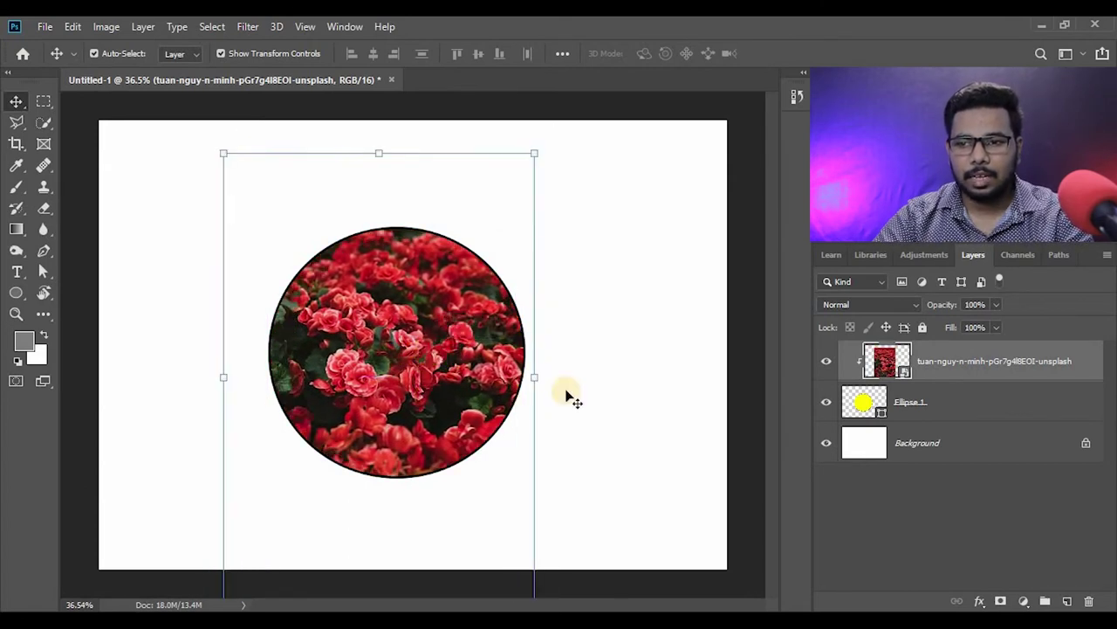
mouse_move(571, 370)
left_mouse_down()
mouse_move(701, 372)
mouse_move(469, 427)
mouse_move(492, 399)
mouse_move(596, 377)
left_mouse_up()
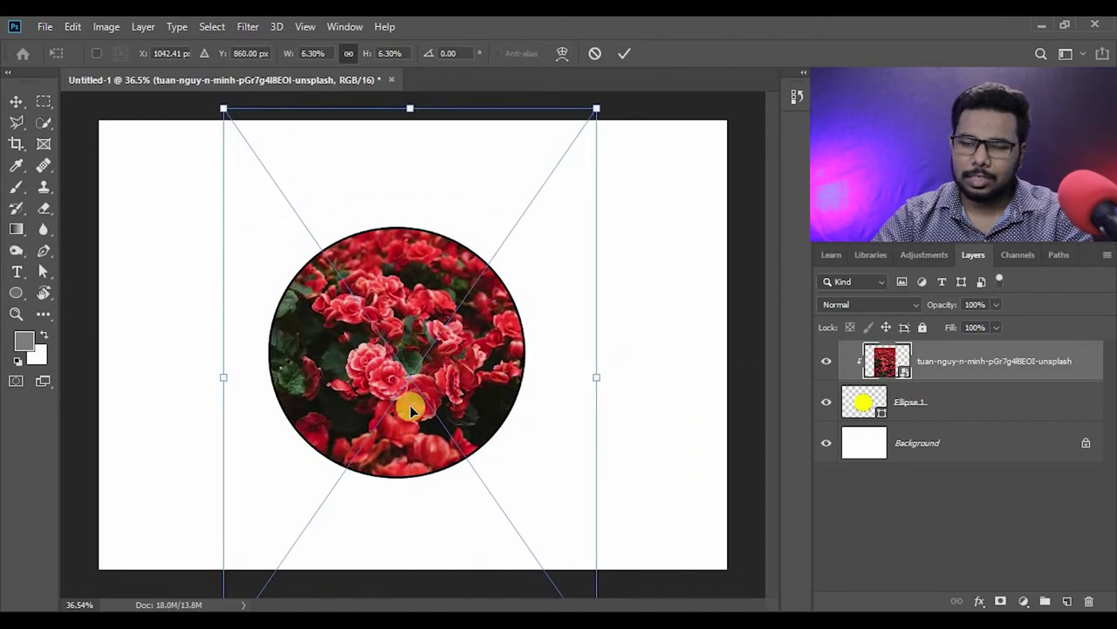
left_click_drag(453, 370, 454, 358)
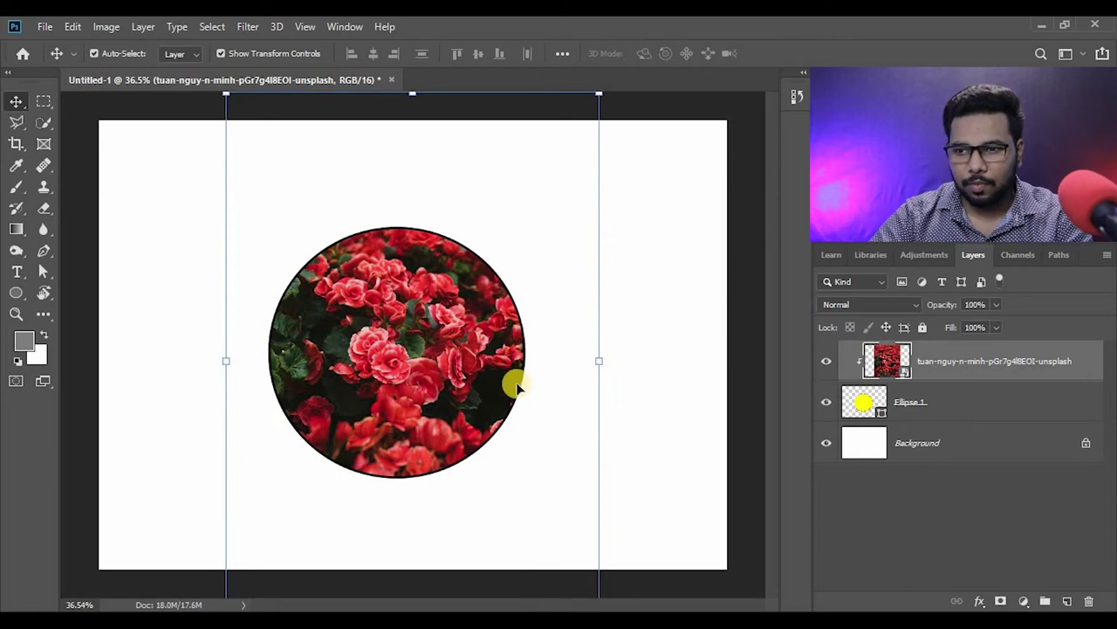
Delete the Ellipse 1 layer and the flower photo layer
left_click(1004, 404)
key("Delete")
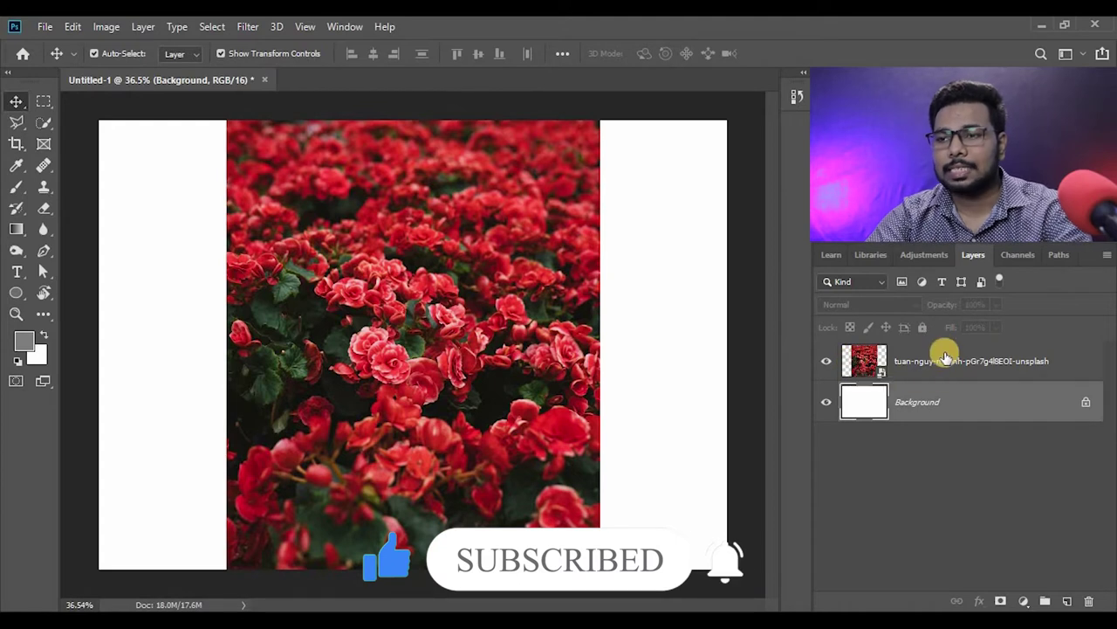
left_click(917, 365)
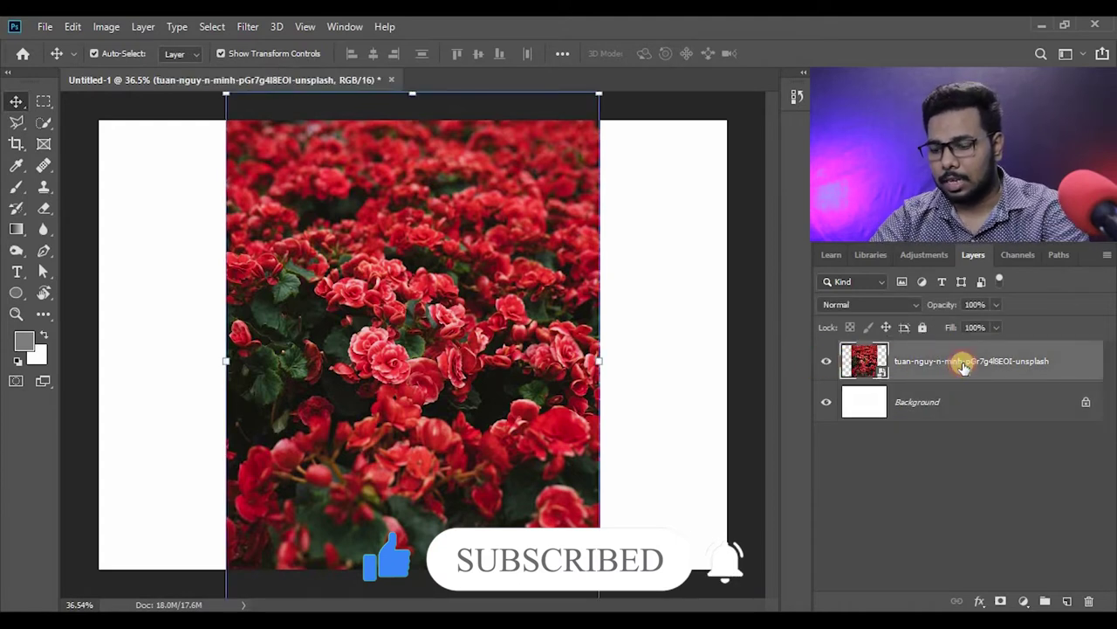
key("Delete")
Type the text FLOWER on the left side of the canvas
left_click(16, 271)
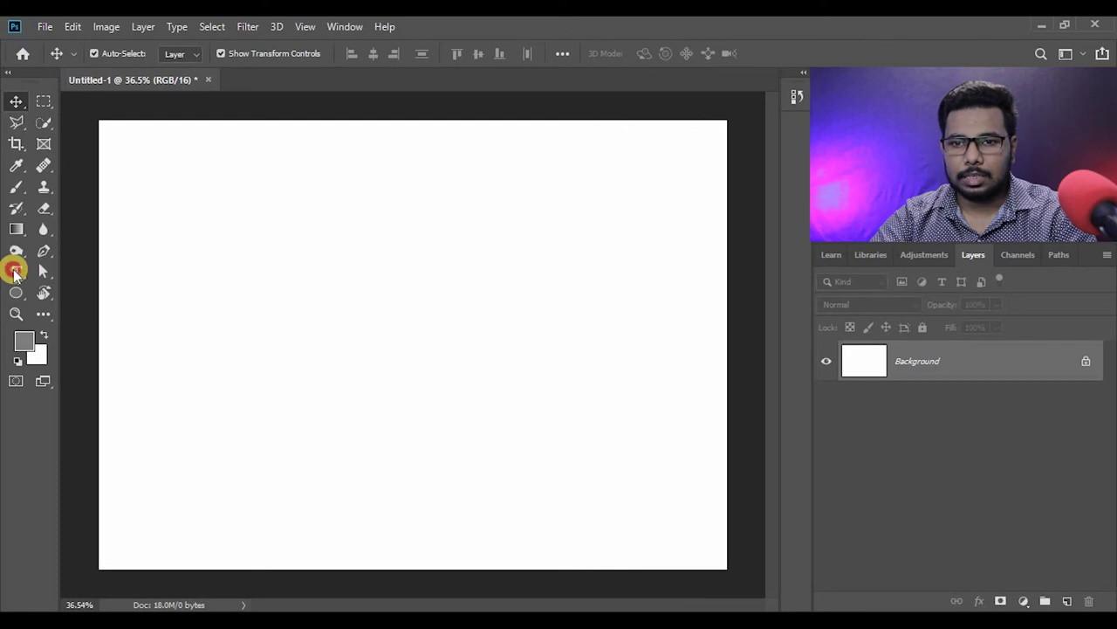
left_click(177, 314)
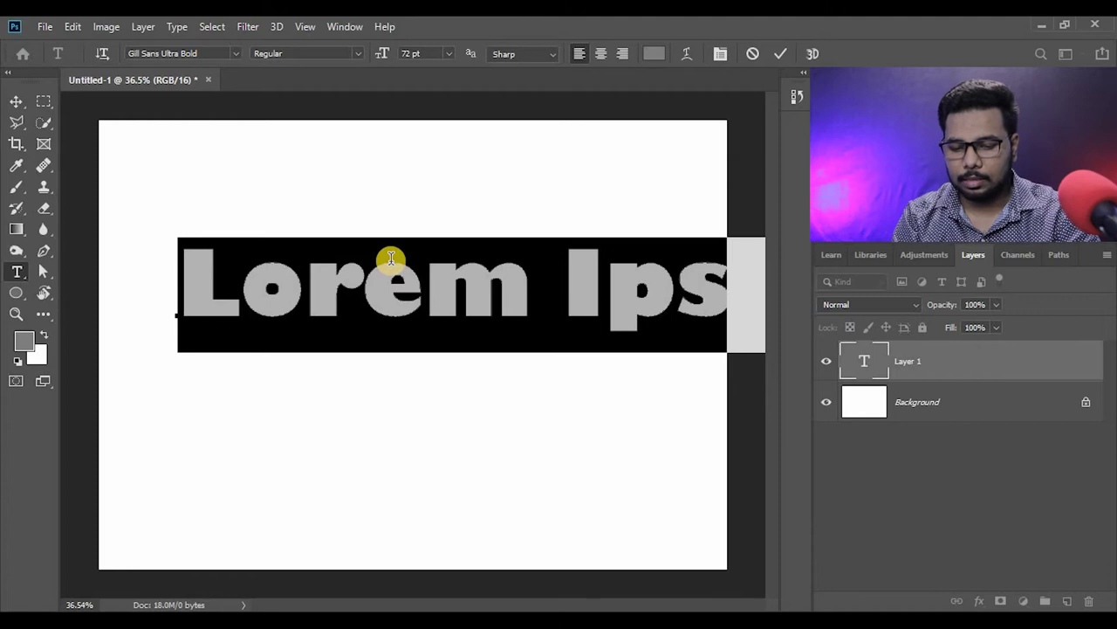
type("FLOWER")
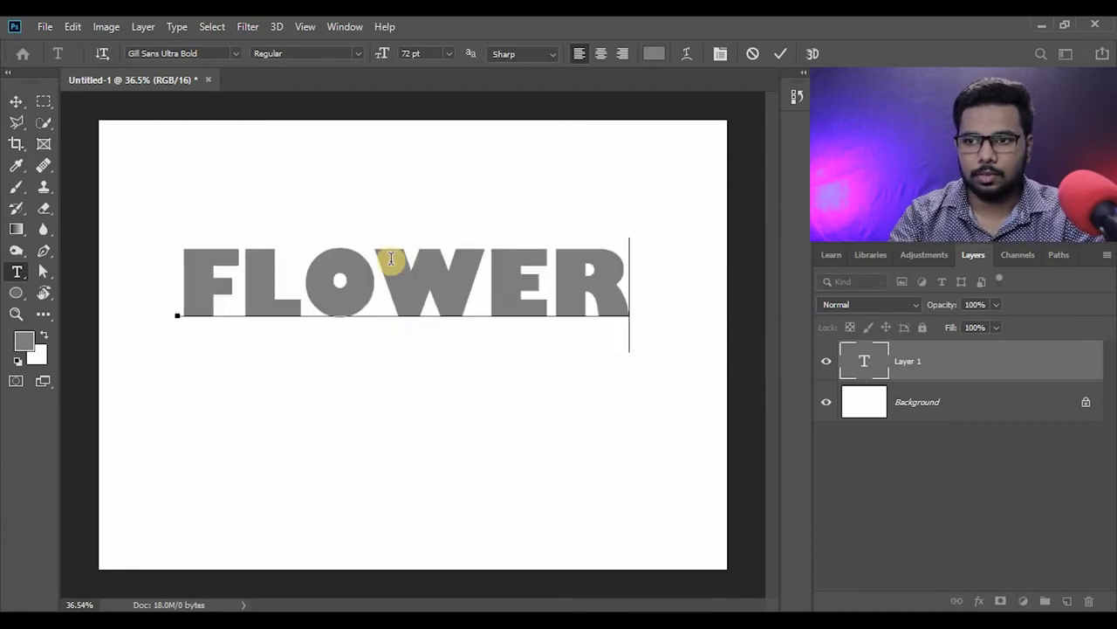
left_click(16, 100)
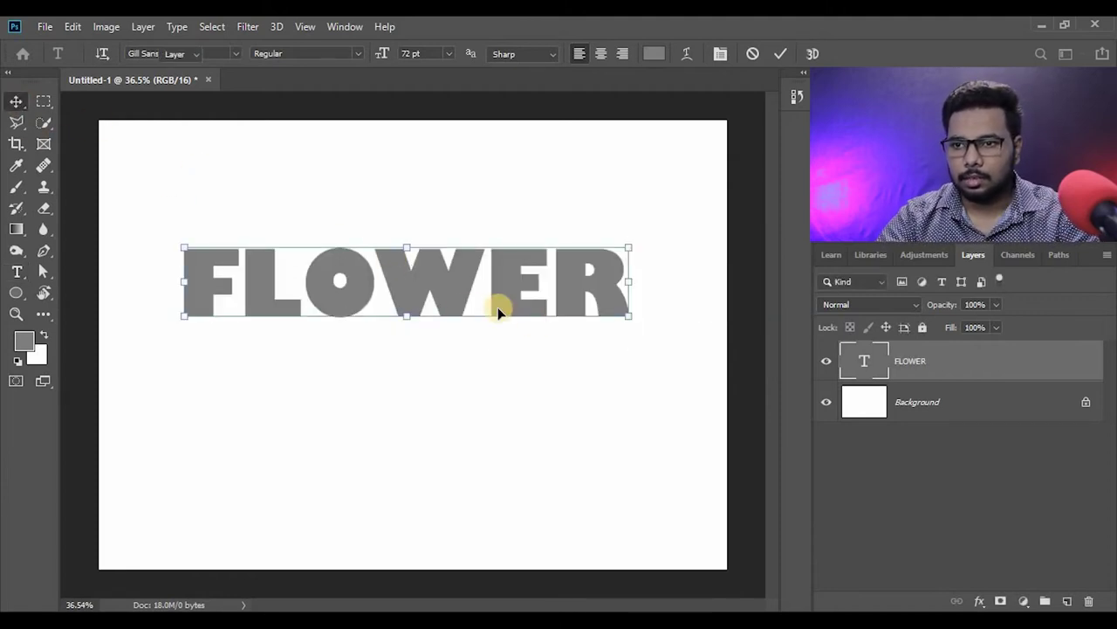
Centre FLOWER and stretch it to 139.34% width and 221.58% height
mouse_move(407, 316)
left_mouse_down()
mouse_move(418, 468)
mouse_move(407, 468)
left_mouse_up()
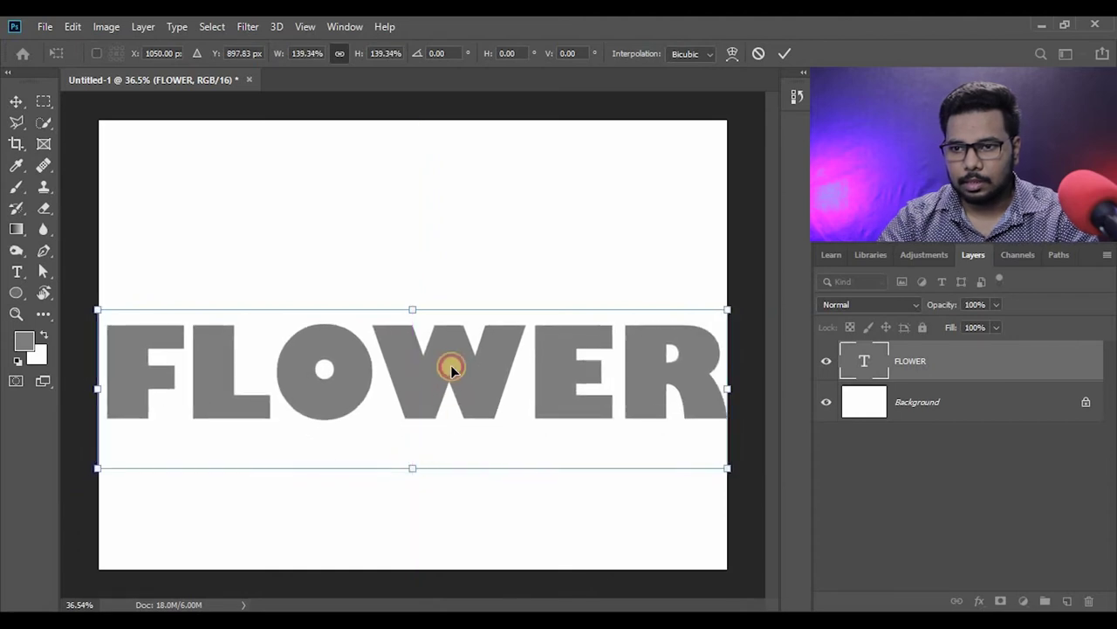
left_click_drag(449, 367, 437, 335)
left_click_drag(412, 284, 427, 183)
mouse_move(474, 289)
left_mouse_down()
mouse_move(476, 370)
mouse_move(505, 388)
left_mouse_up()
key("Left")
key("Left")
key("Left")
key("Left")
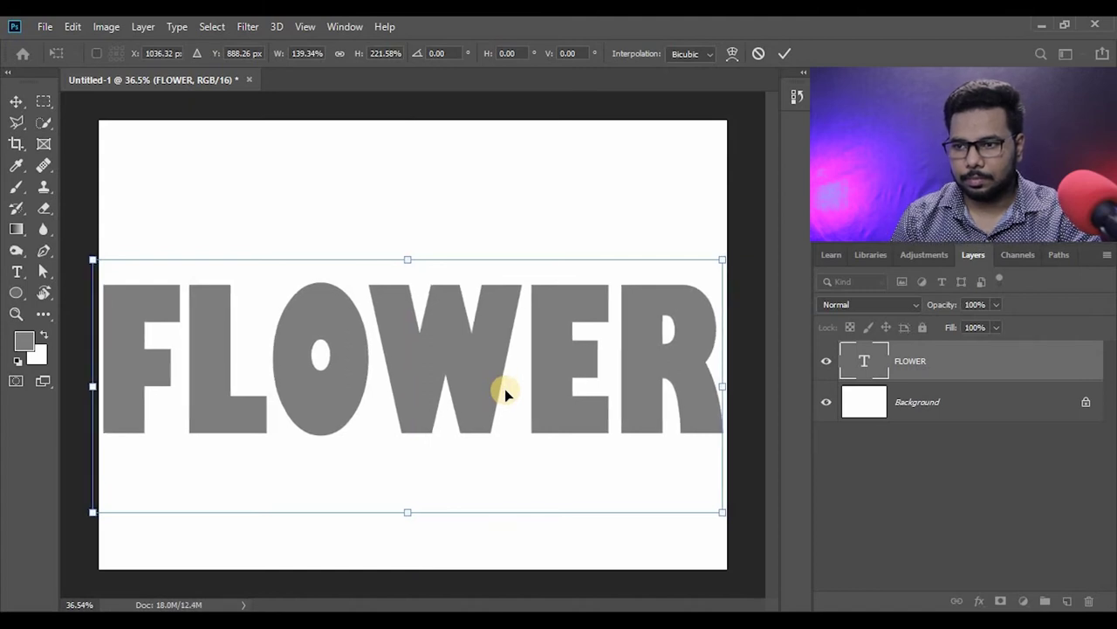
key("Return")
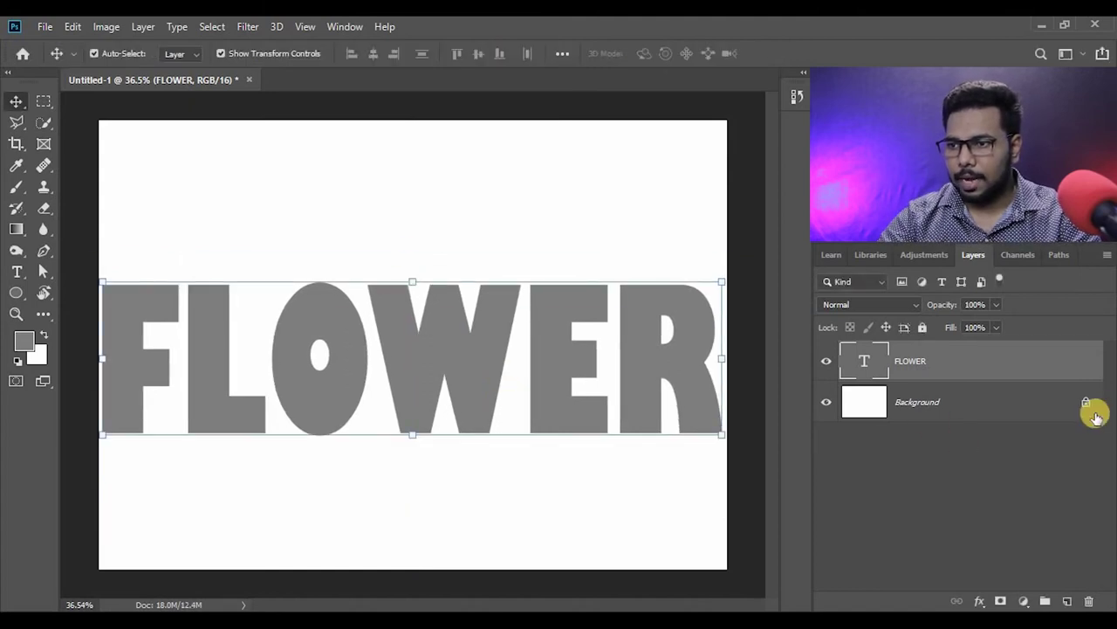
Unlock the Background layer, fill it gray, and select the FLOWER layer
left_click(1086, 401)
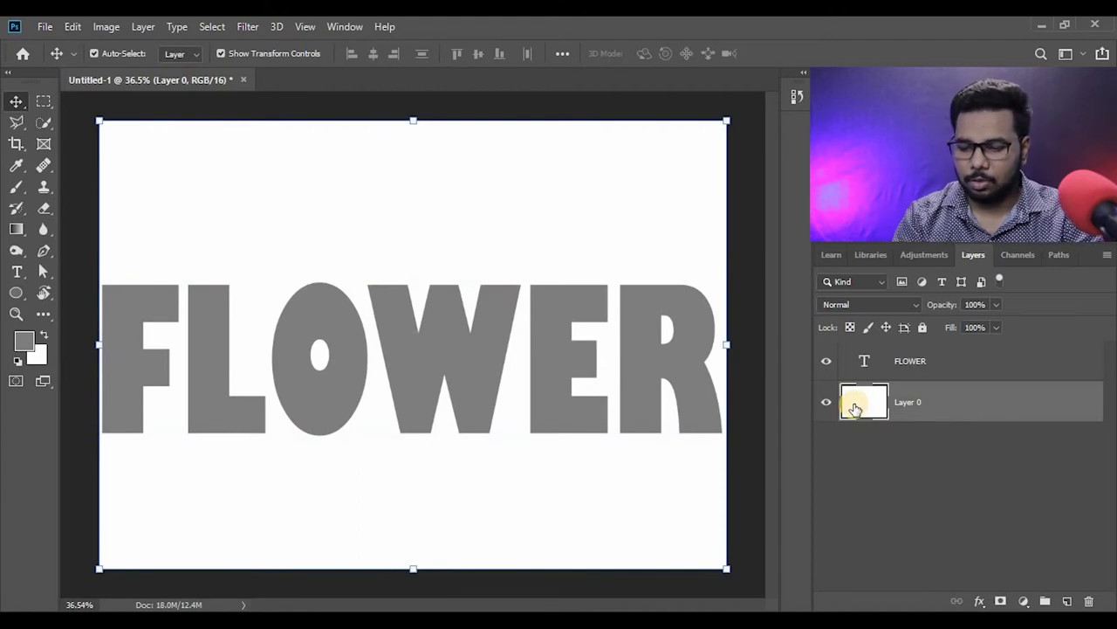
key("alt+BackSpace")
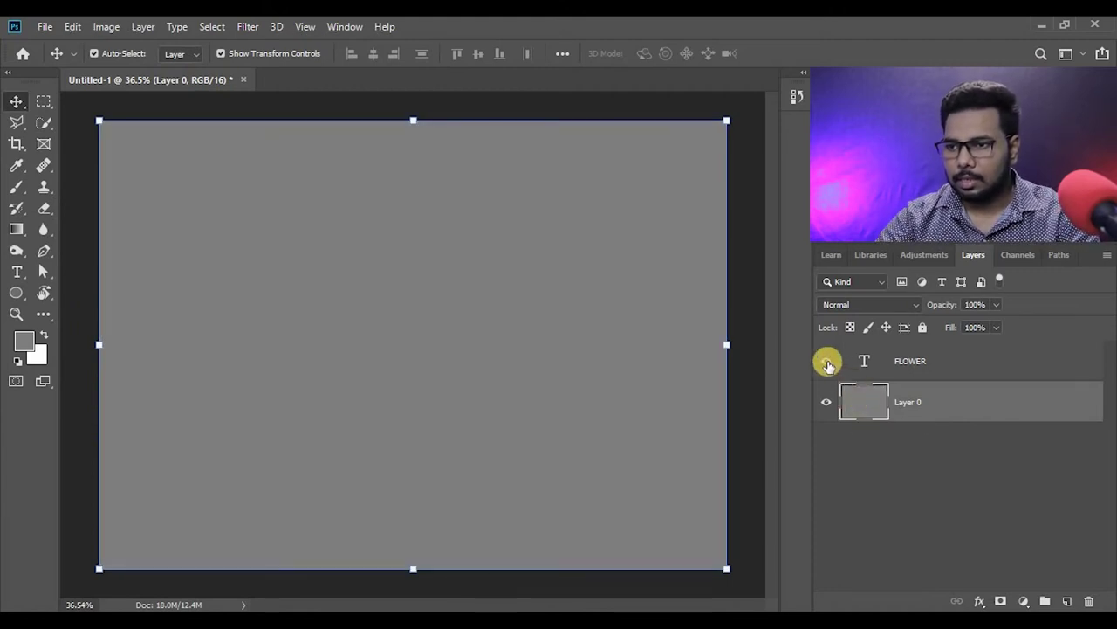
left_click(910, 365)
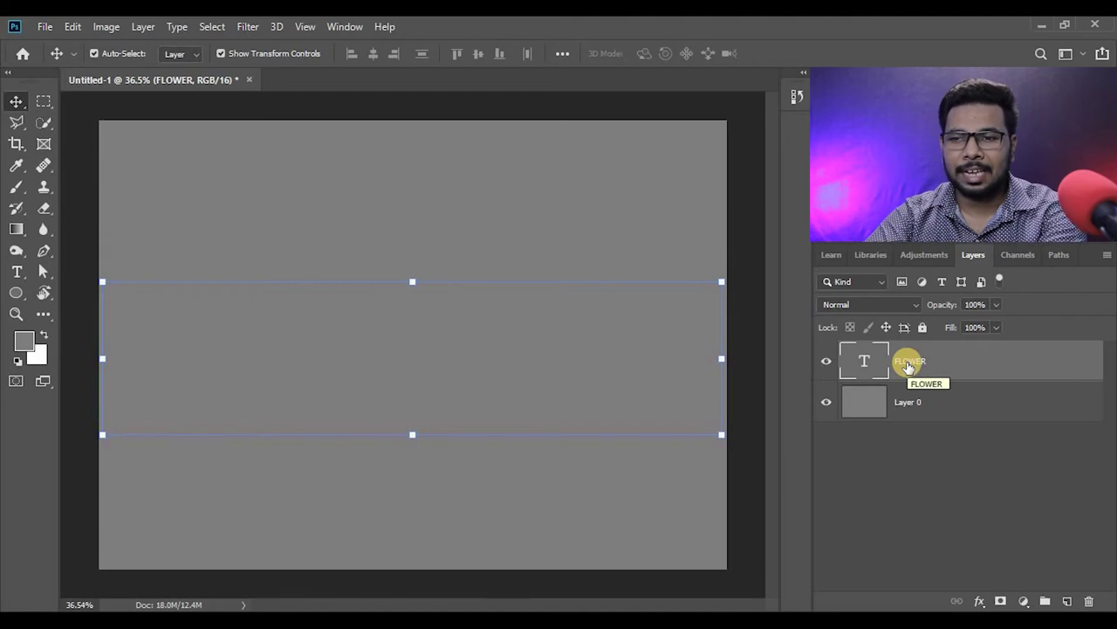
Select all the FLOWER text and set its colour to white
key("t")
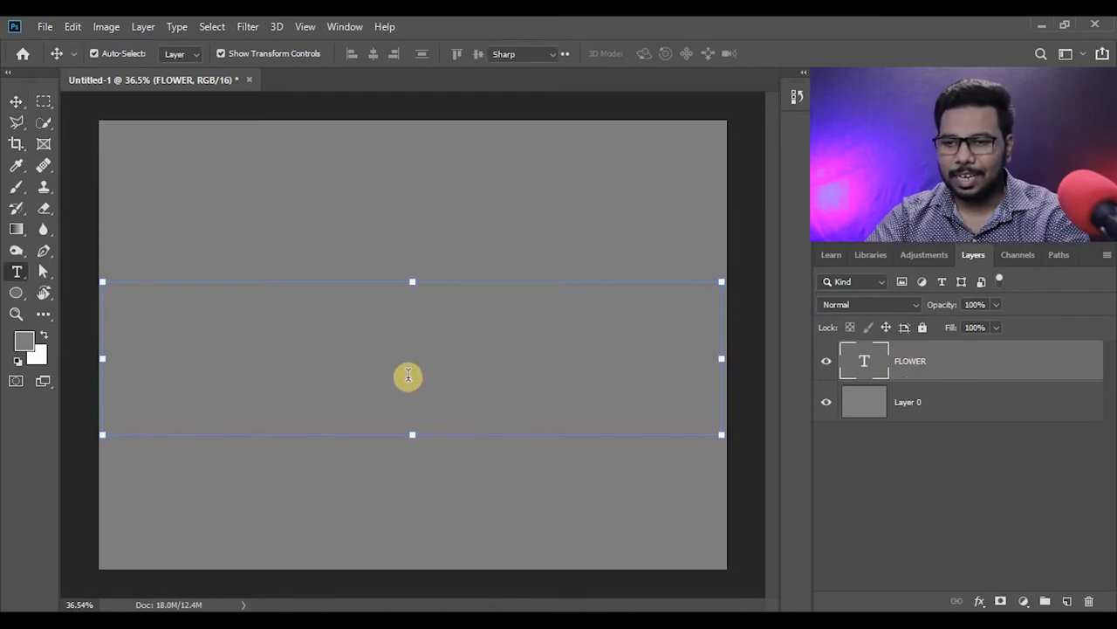
left_click(407, 376)
key("ctrl+a")
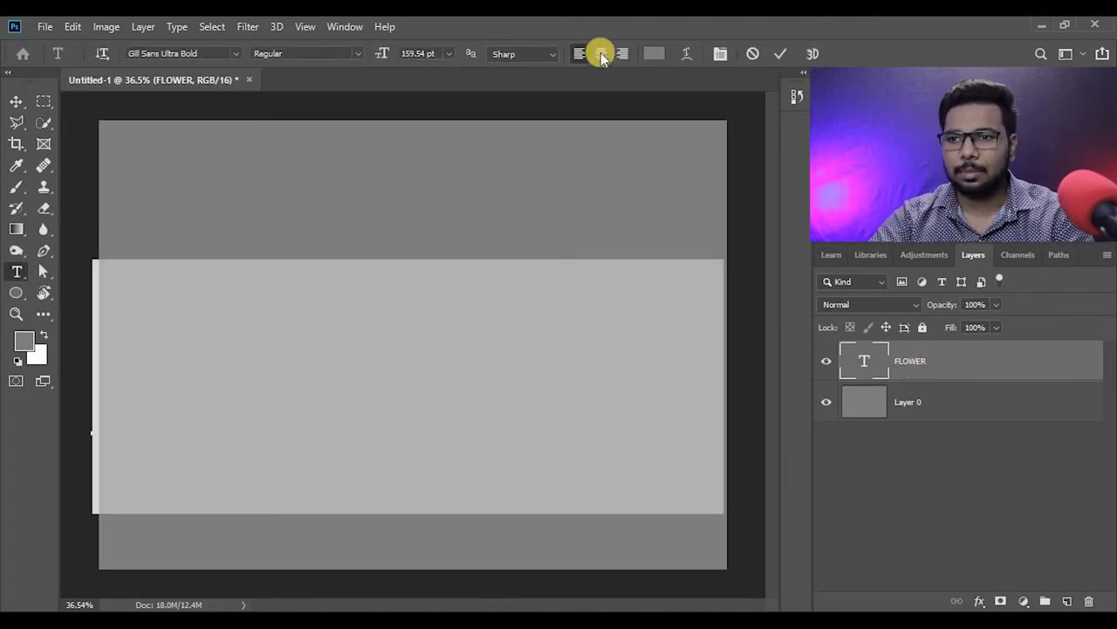
left_click(654, 53)
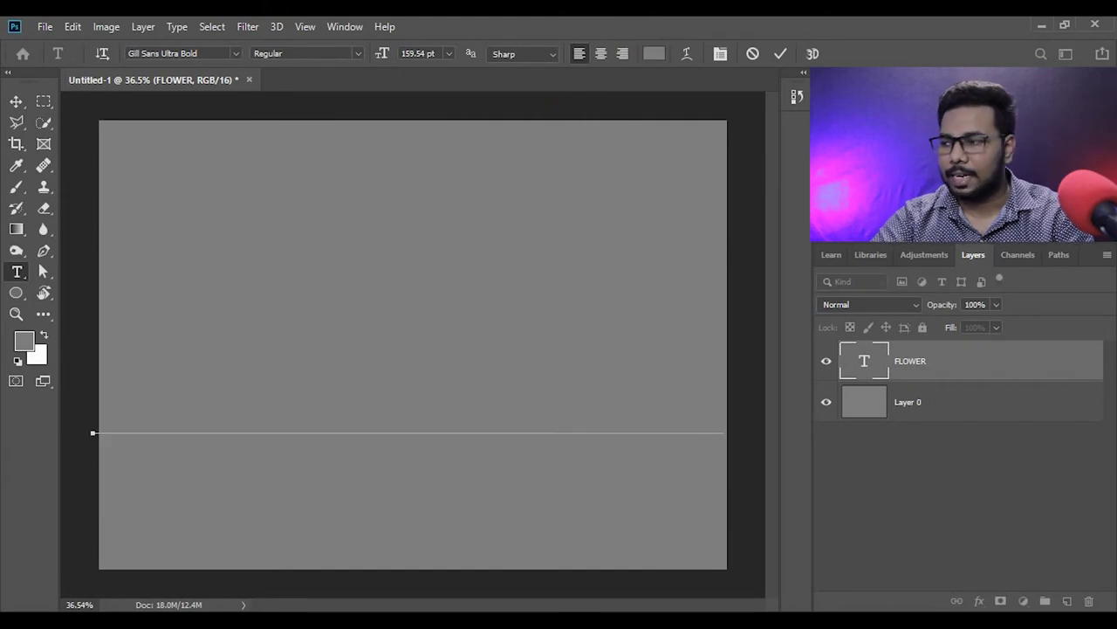
key("Return")
left_click(568, 402)
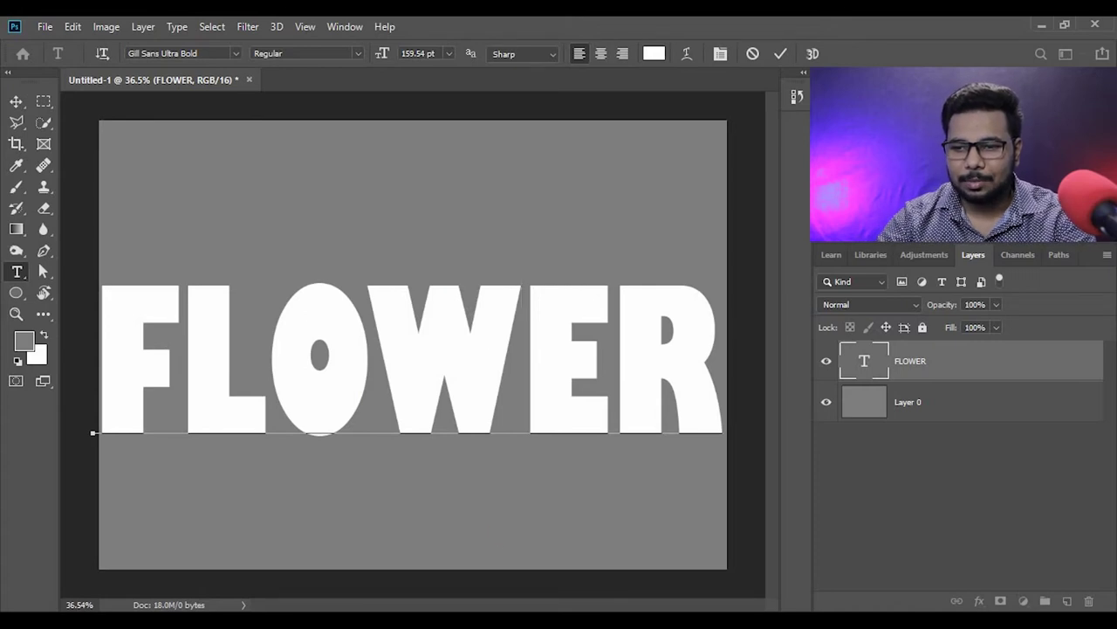
key("alt+Tab")
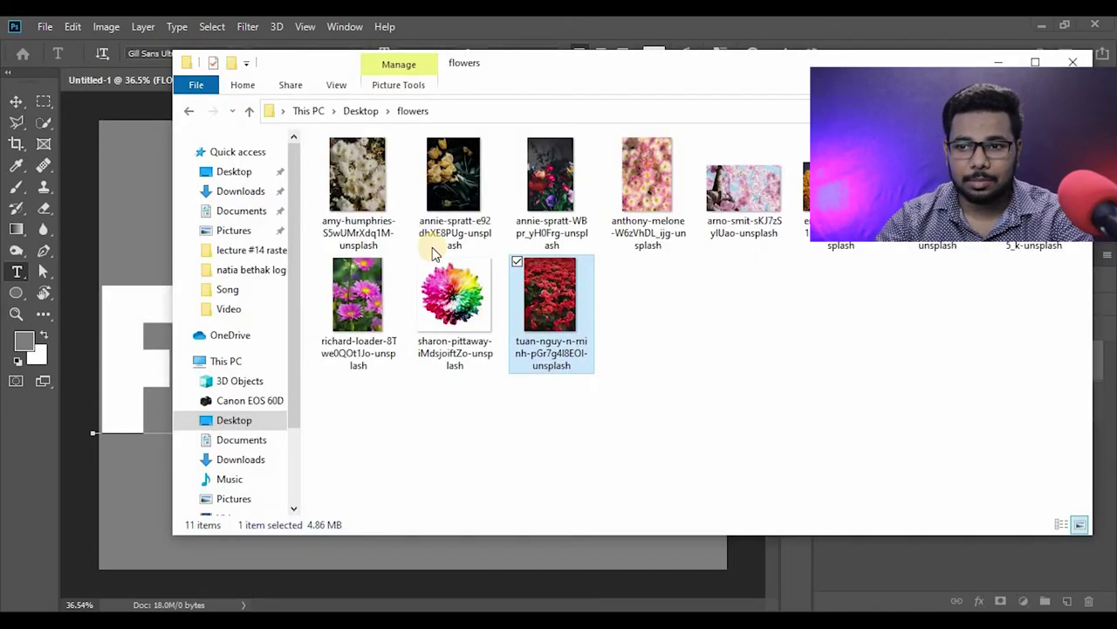
Drag the red flowers photo from the flowers folder onto the canvas above FLOWER and commit it
left_click_drag(552, 307, 125, 369)
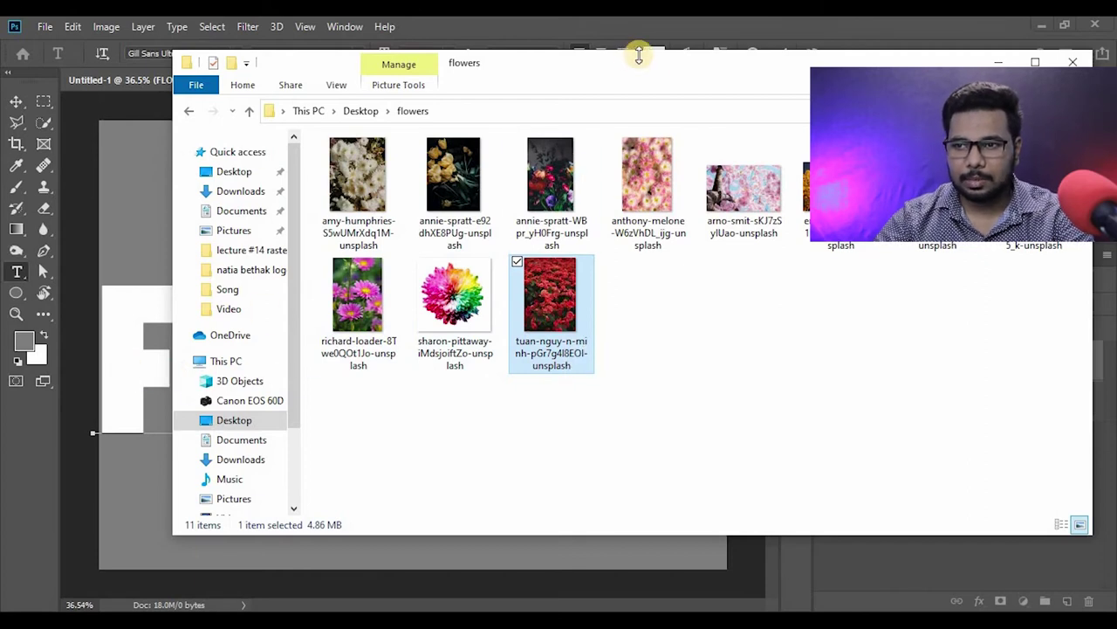
left_click_drag(638, 50, 661, 149)
mouse_move(617, 294)
left_mouse_down()
mouse_move(272, 320)
mouse_move(467, 325)
left_mouse_up()
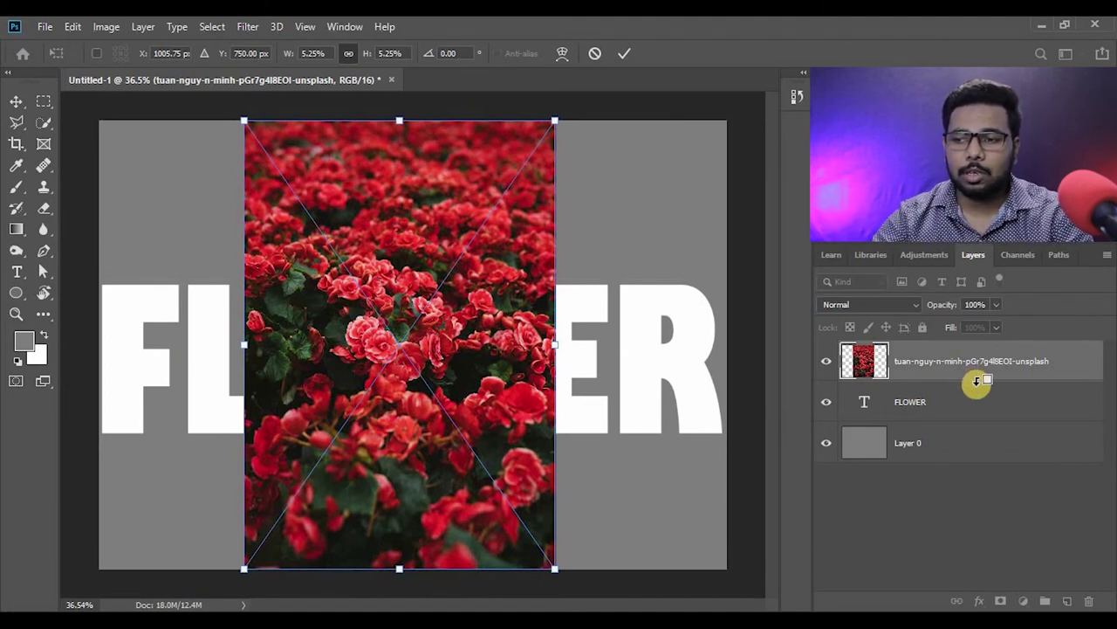
key("t")
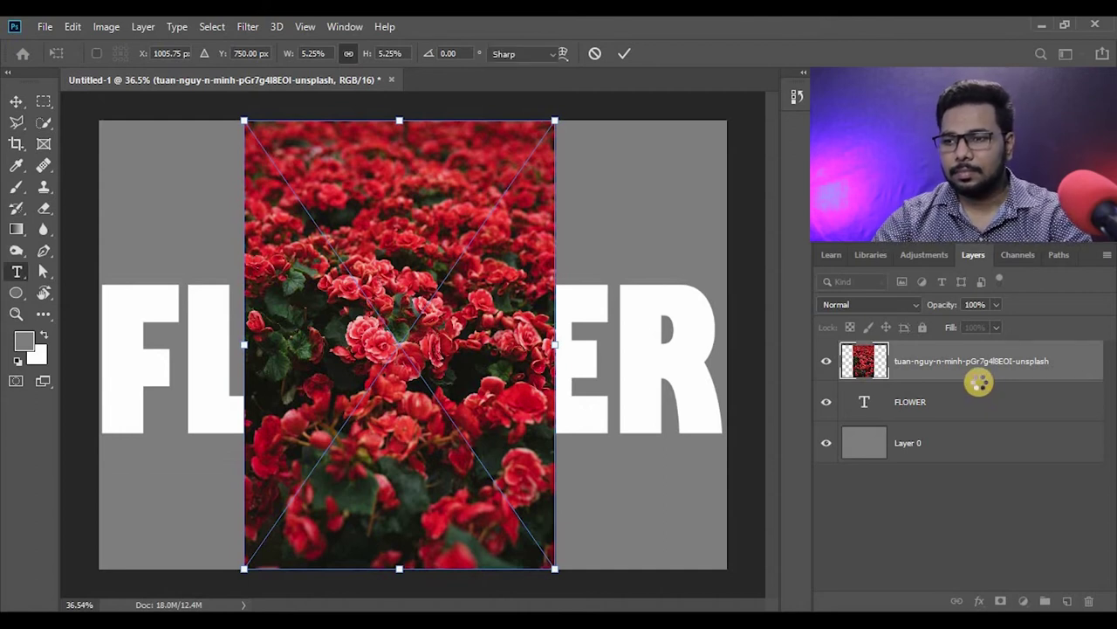
left_click(979, 383, "alt")
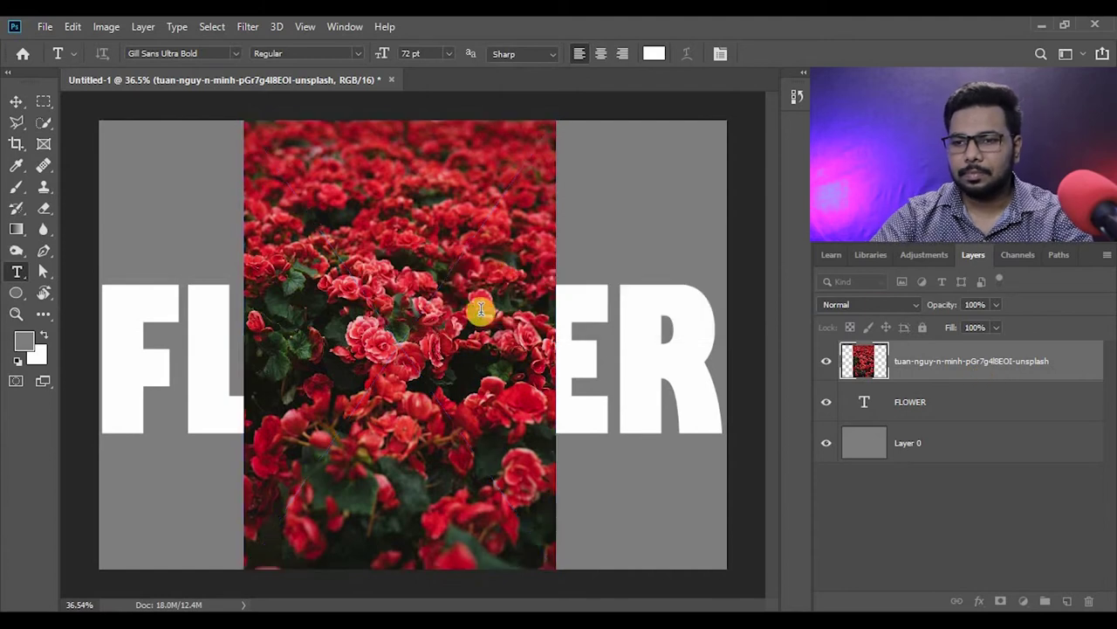
Clip the red flower photo to the FLOWER text with Ctrl+Alt+G and shift it left over F
key("ctrl+alt+g")
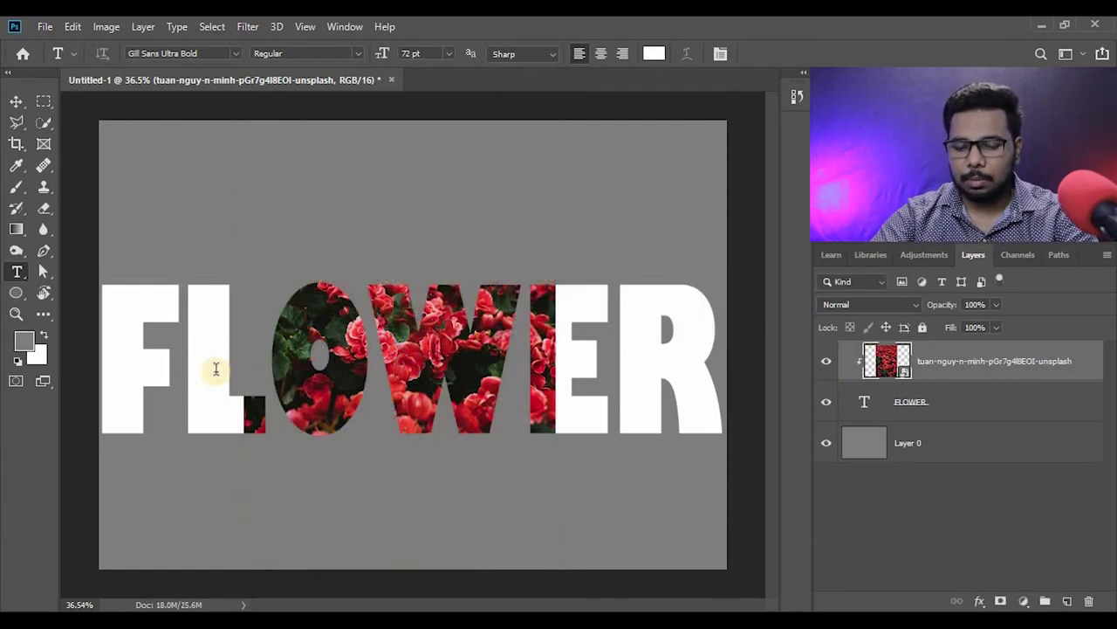
key("v")
mouse_move(387, 370)
left_mouse_down()
mouse_move(121, 350)
mouse_move(167, 341)
left_mouse_up()
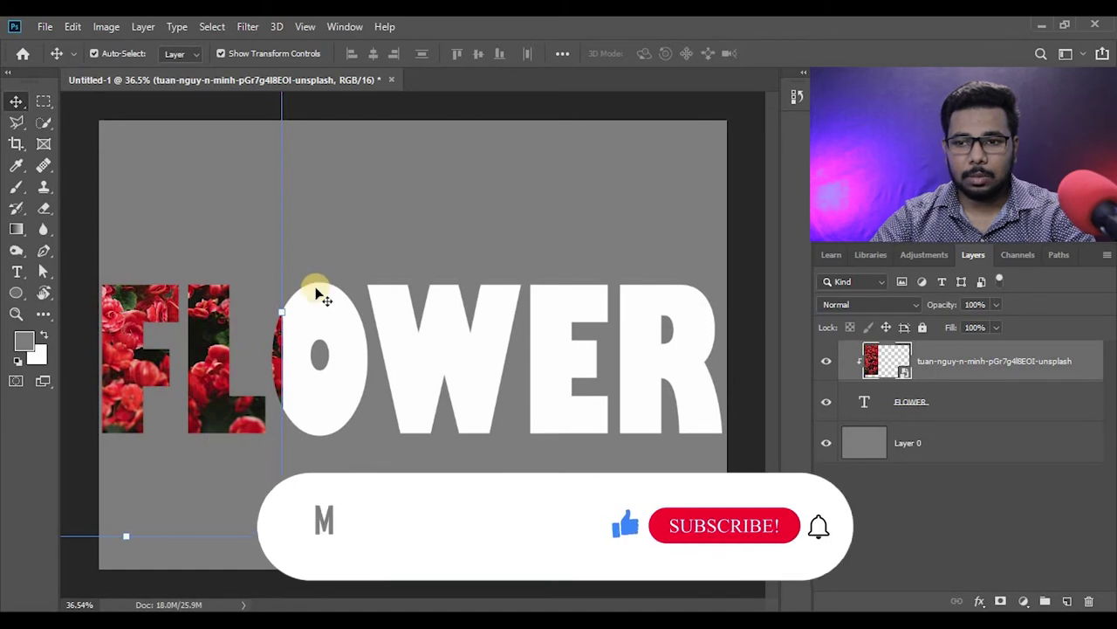
Rasterize the red flower photo and erase it from the L
key("e")
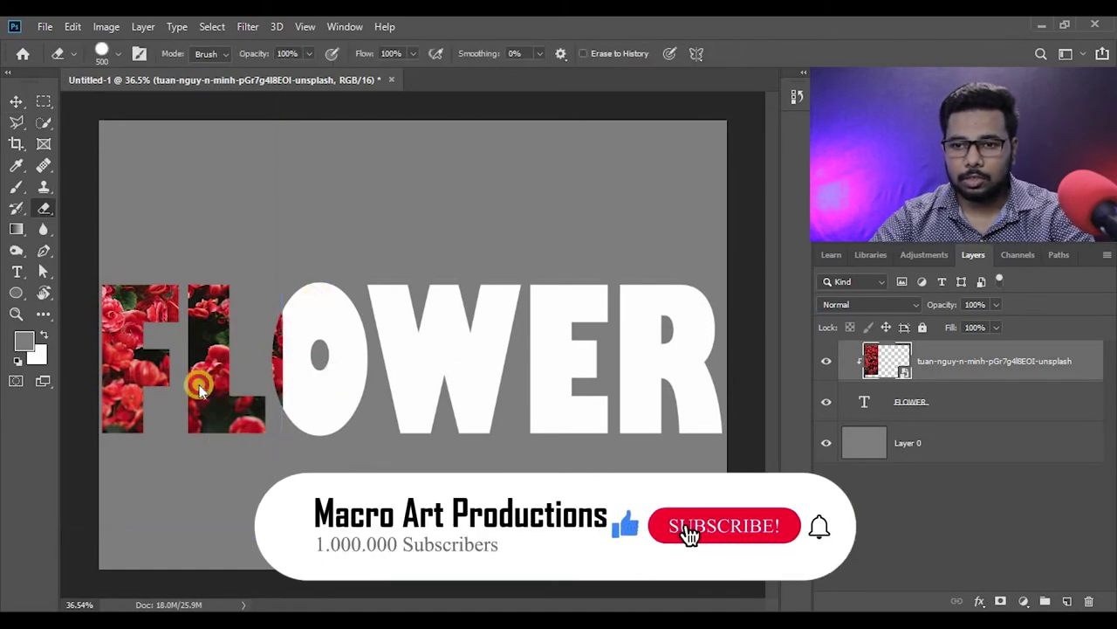
left_click(212, 384)
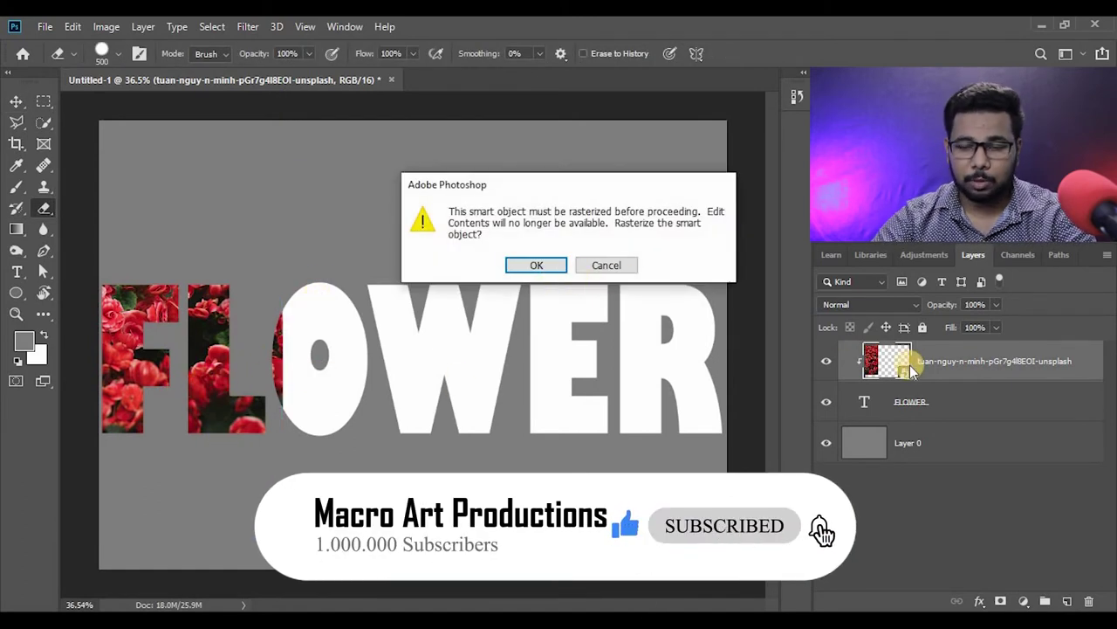
left_click(541, 266)
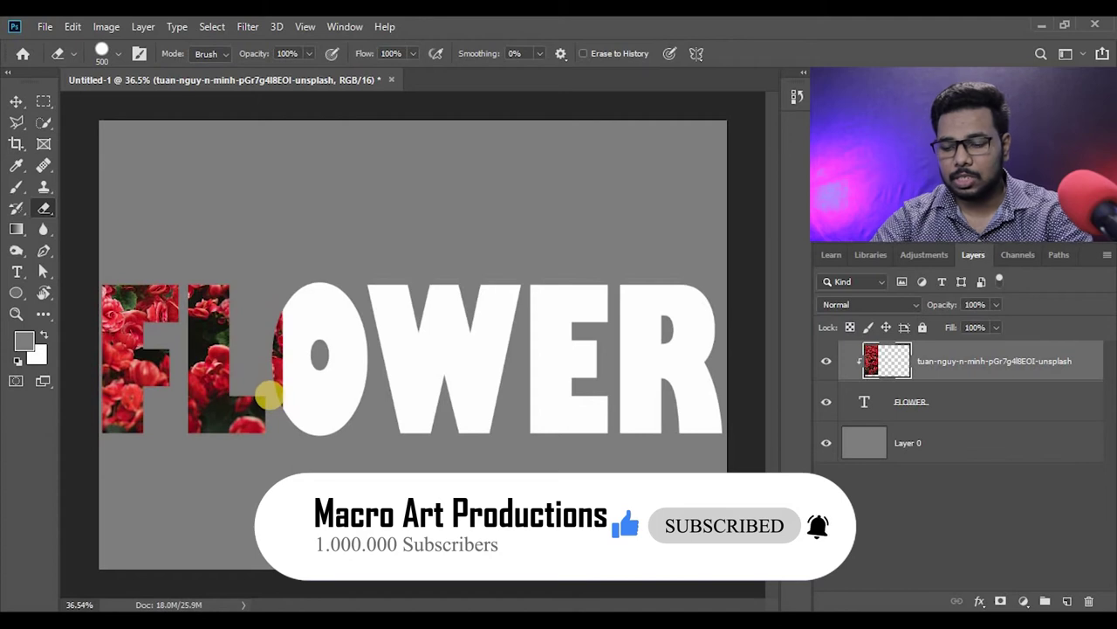
left_click_drag(277, 400, 260, 310)
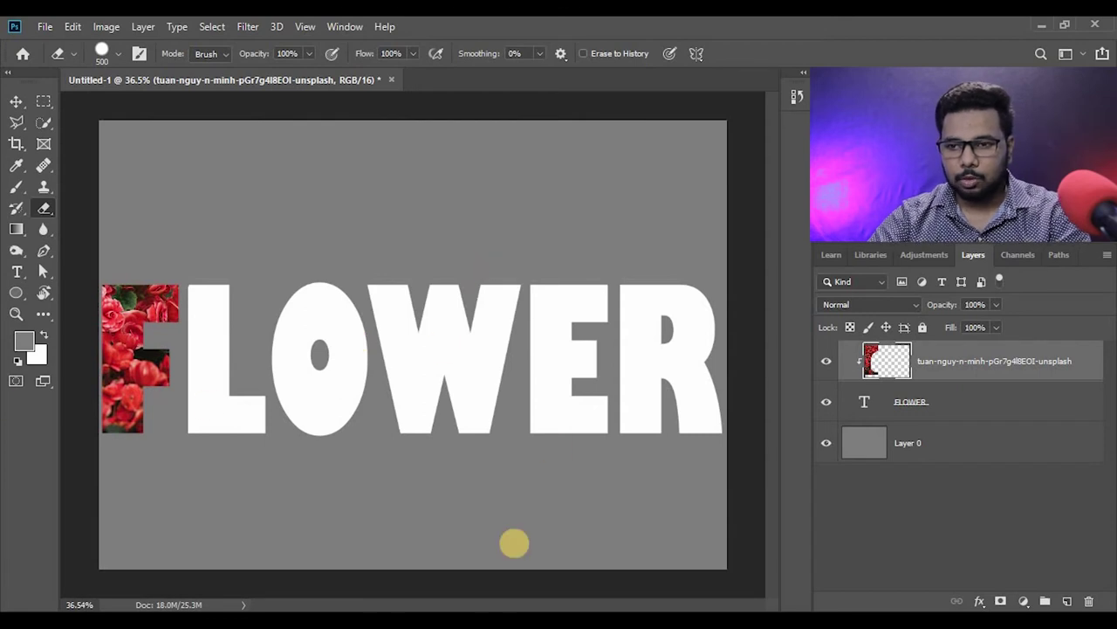
key("alt+Tab")
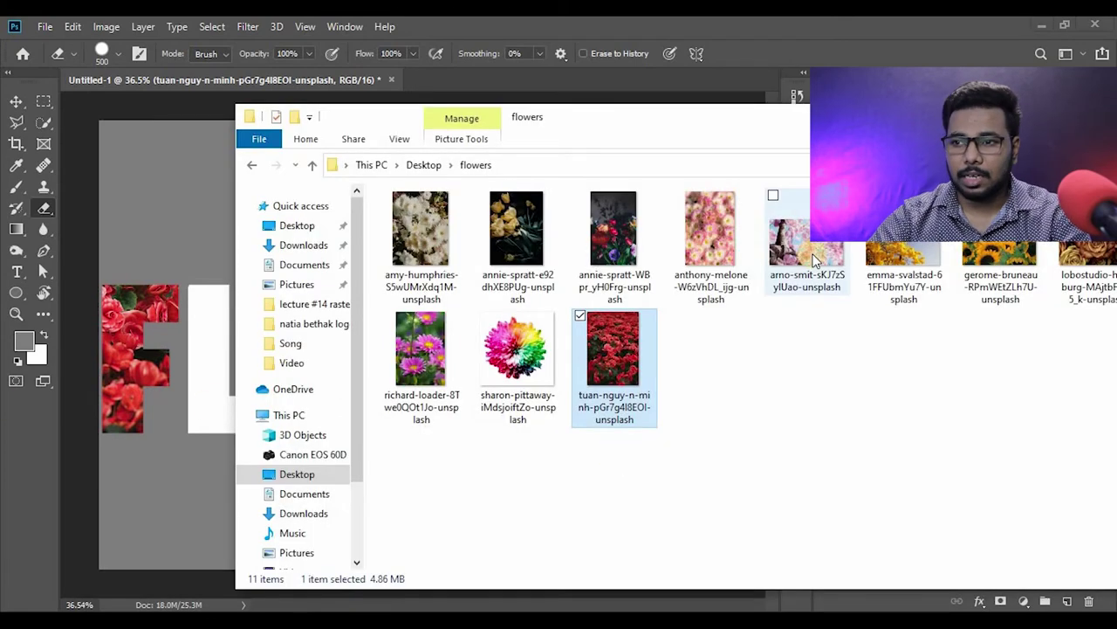
Place the pink blossom photo, clip it into FLOWER, and shift it left over the letters
left_click_drag(824, 255, 175, 375)
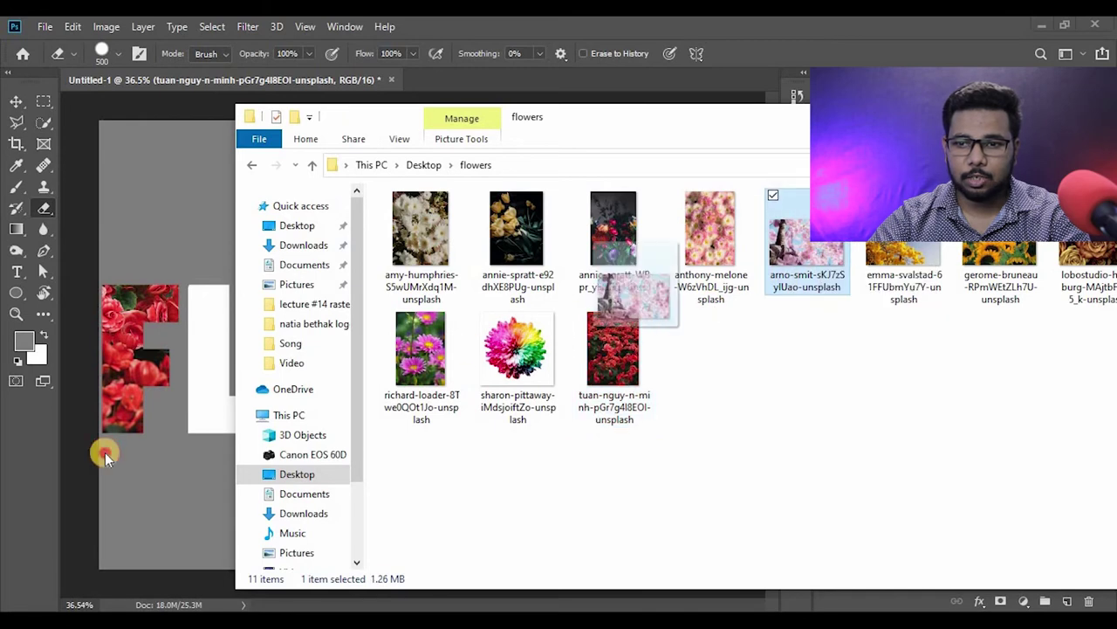
left_click(174, 375)
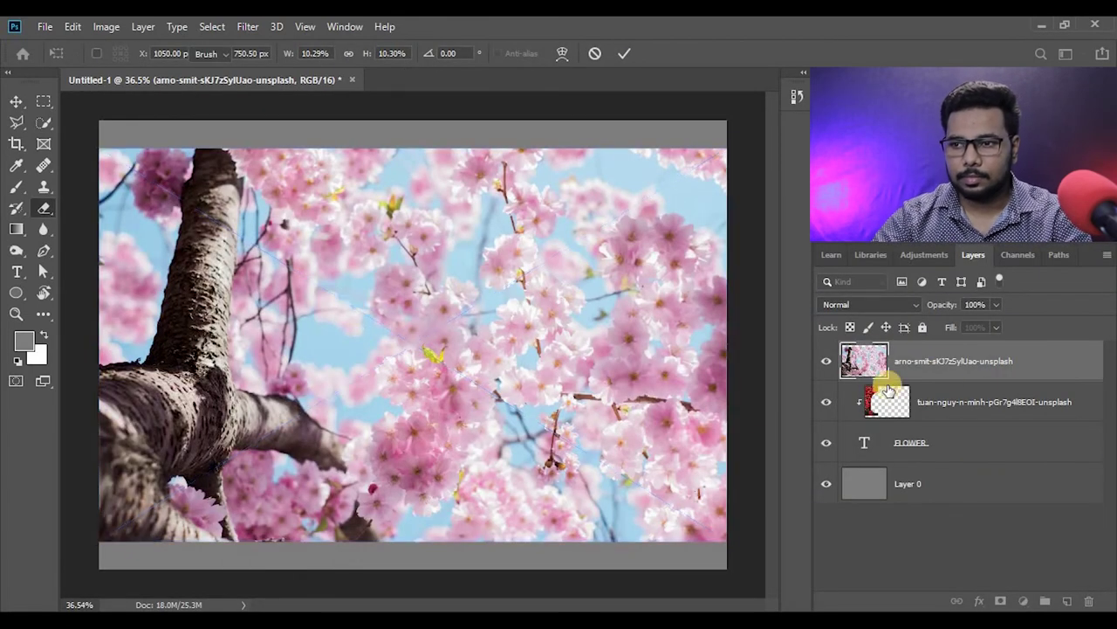
key("Return")
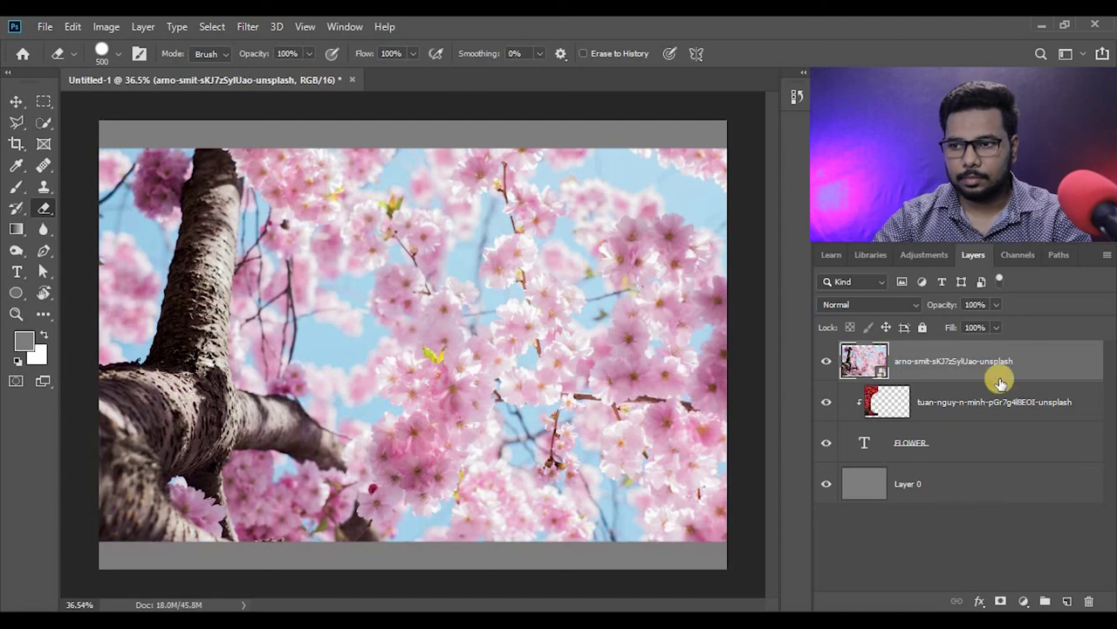
left_click(1000, 377, "alt")
key("v")
left_click_drag(422, 387, 198, 376)
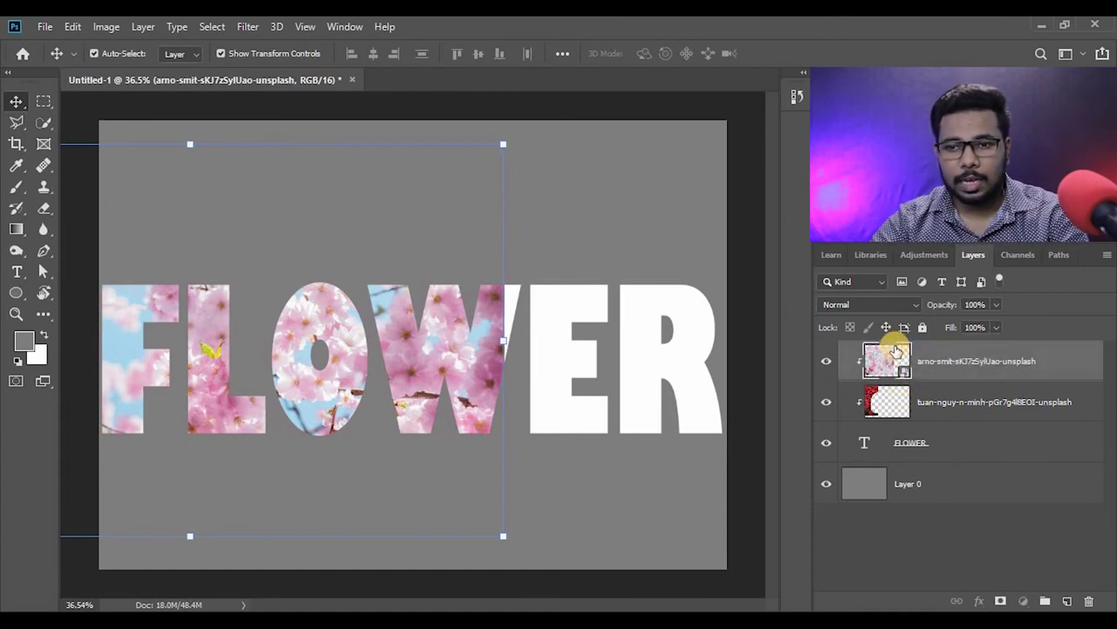
Move the red roses layer above the blossom and erase the blossom from O and W
left_click_drag(904, 404, 892, 351)
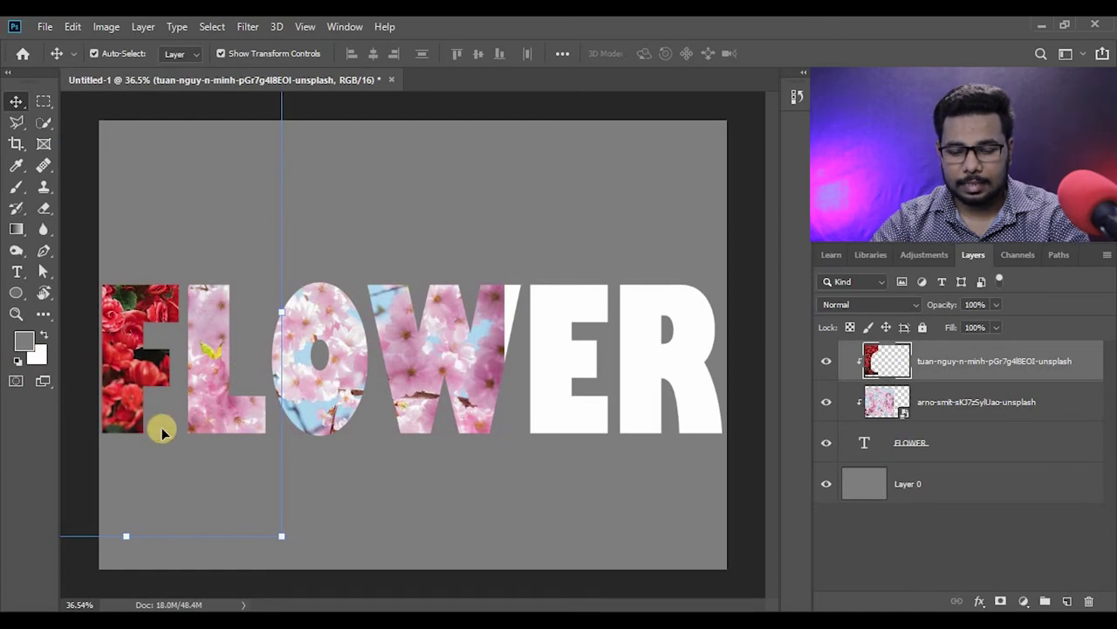
key("e")
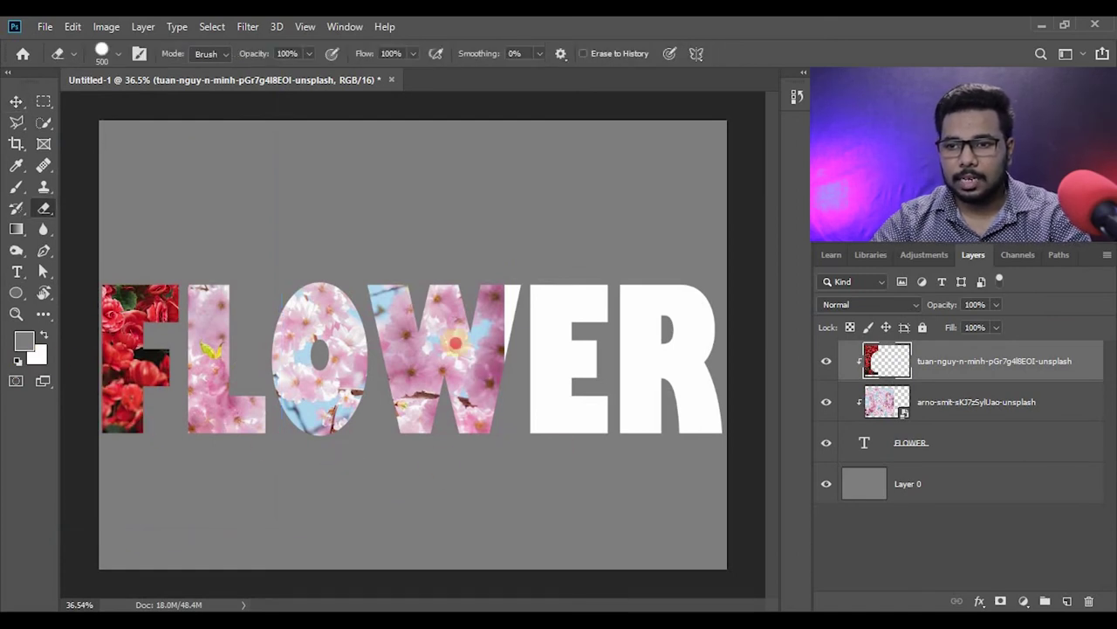
left_click(978, 400)
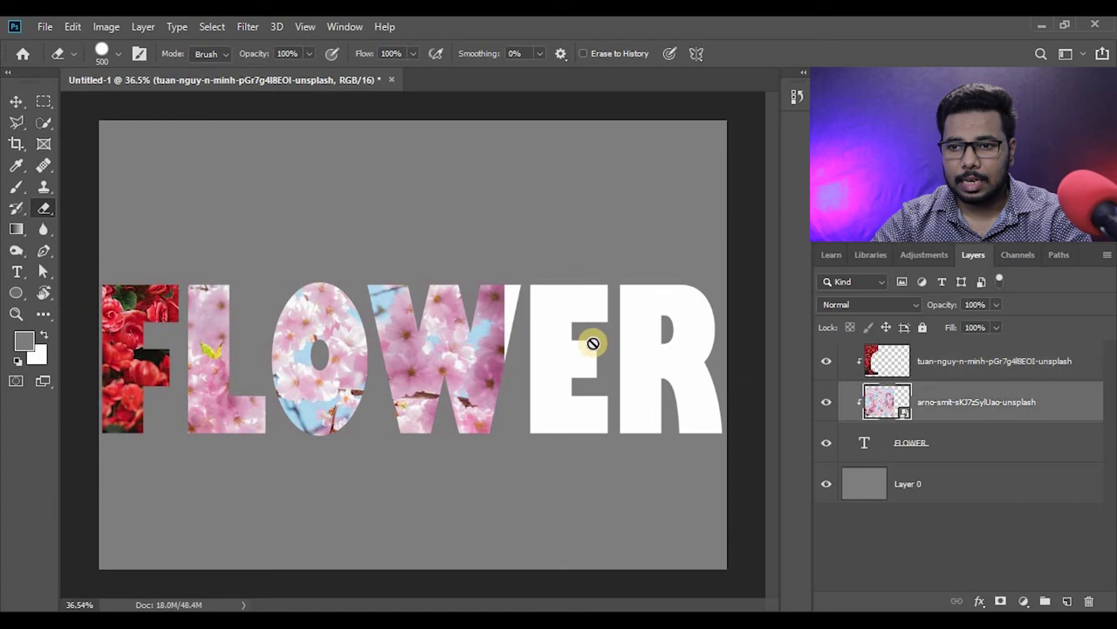
left_click(521, 332)
left_click(545, 273)
left_click_drag(516, 274, 472, 353)
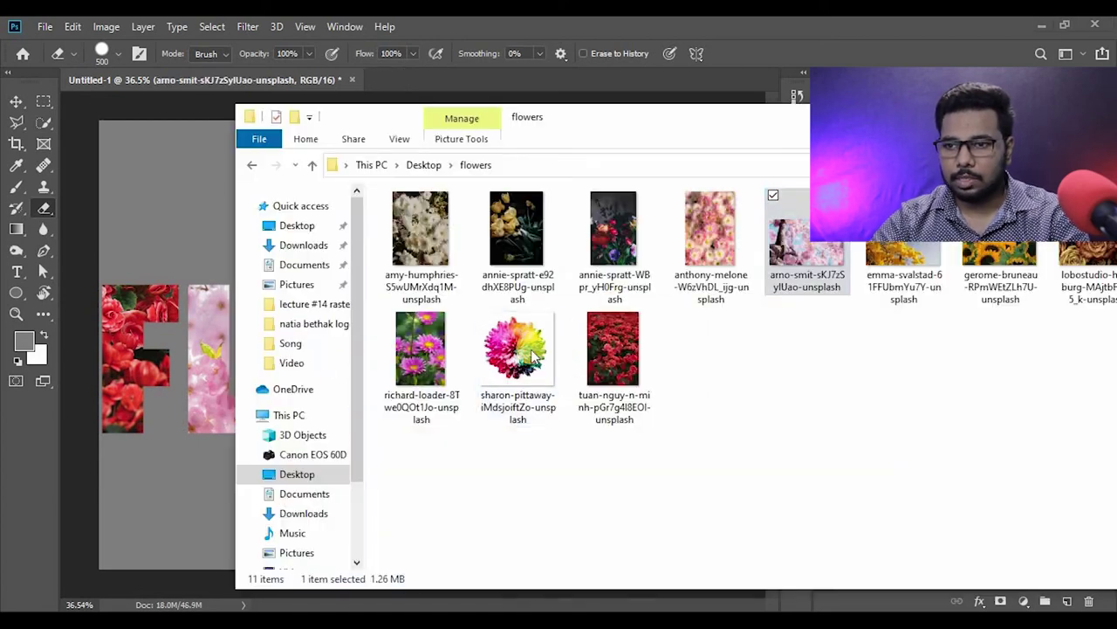
mouse_move(917, 245)
left_mouse_down()
mouse_move(980, 428)
mouse_move(969, 471)
left_mouse_up()
Clip the yellow blossom photo into the text and erase it from W, E and R
left_click(972, 463, "alt")
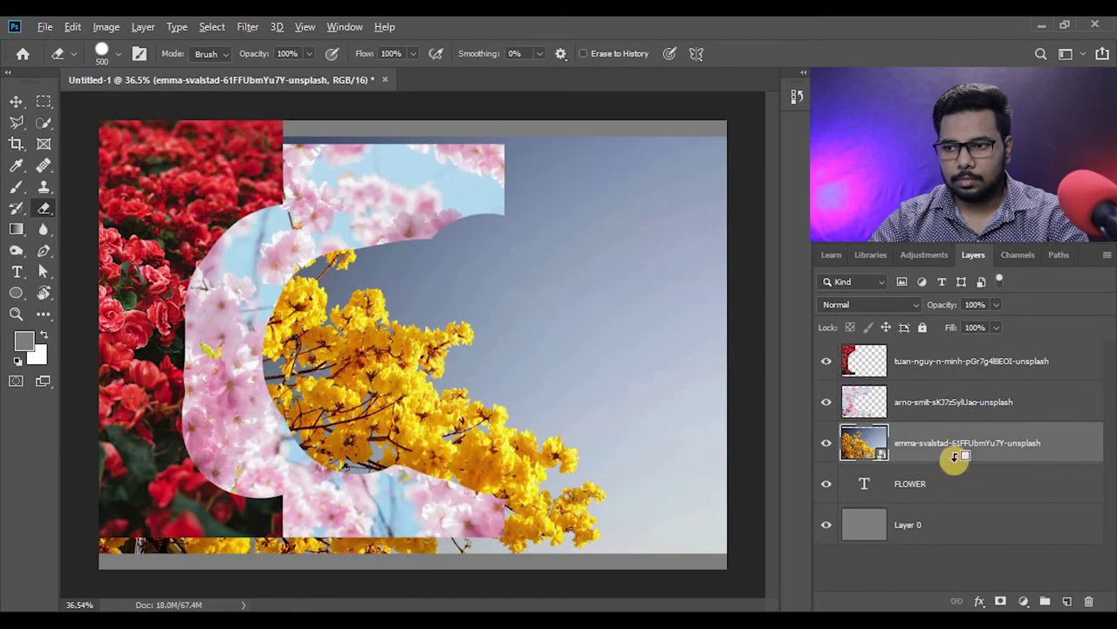
left_click(982, 463, "alt")
left_click(978, 380, "alt")
left_click(354, 361)
left_click(528, 265)
left_click_drag(410, 223, 379, 283)
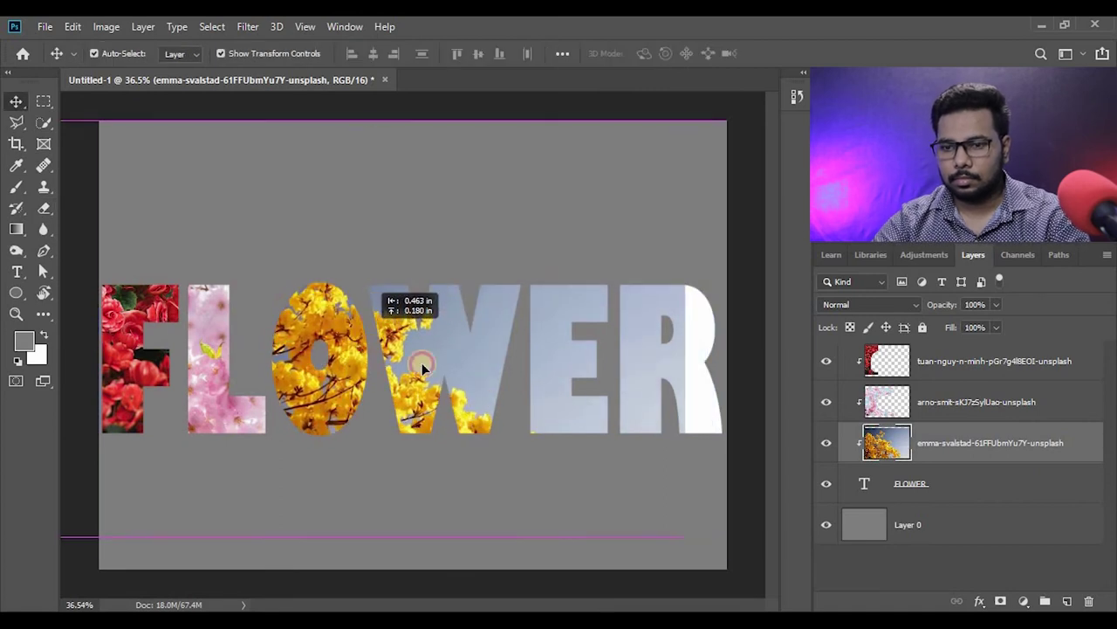
left_click_drag(466, 378, 511, 399)
Bring in the pink daisy photo, clip it on top, and erase it from E and R
key("alt+Tab")
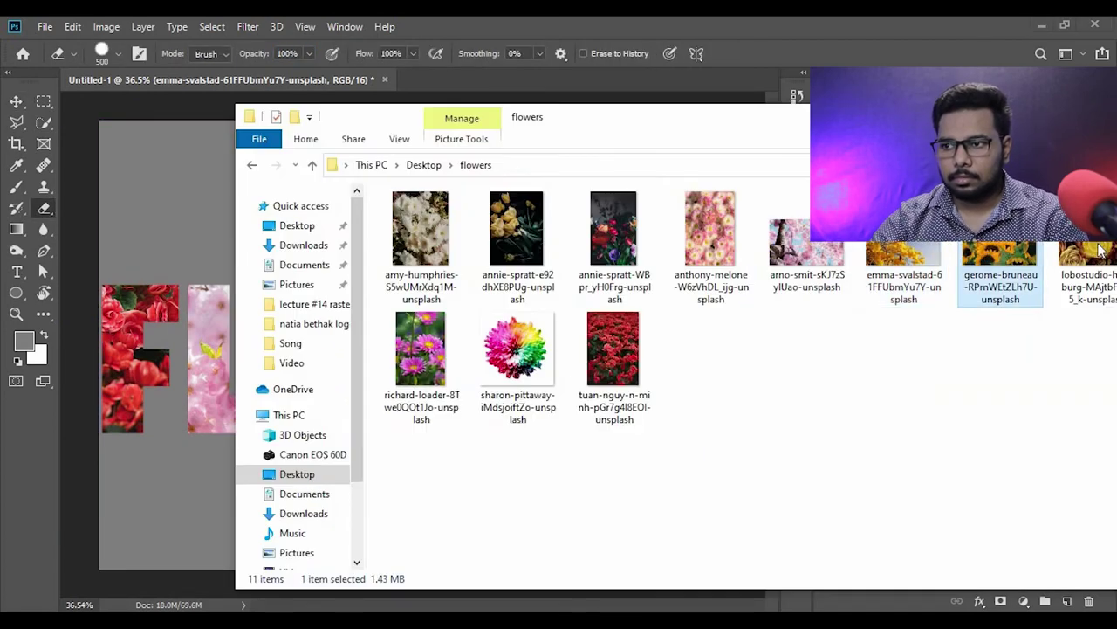
left_click_drag(419, 351, 465, 382)
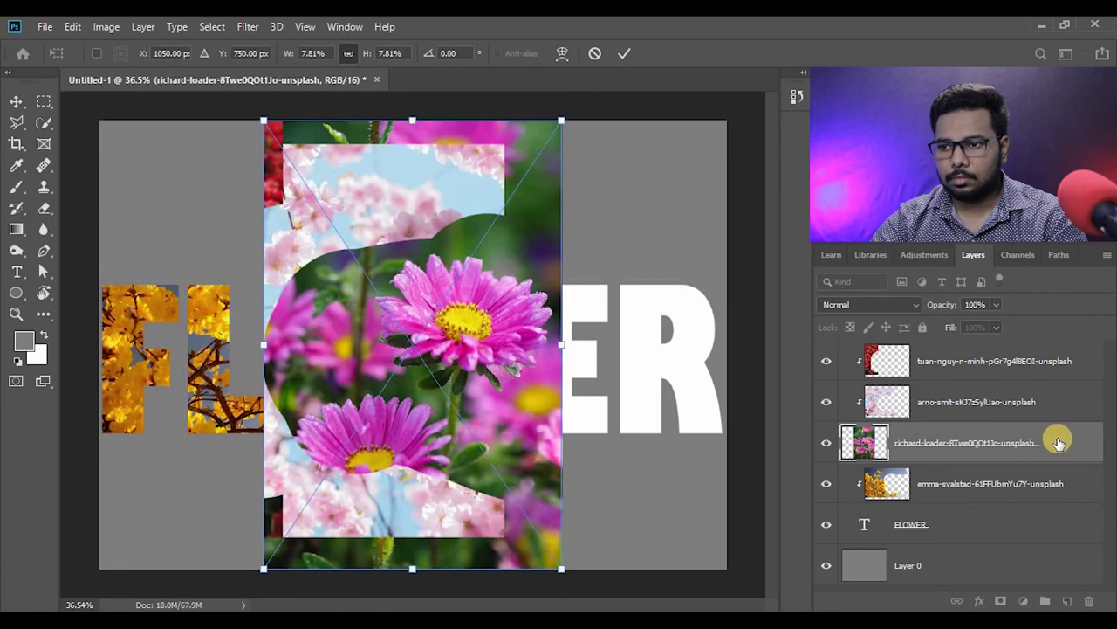
left_click_drag(1057, 441, 1013, 353)
left_click(975, 380, "alt")
left_click(967, 421, "alt")
left_click(967, 462, "alt")
left_click(995, 359)
left_click(408, 350)
key("Return")
left_click_drag(288, 349, 593, 329)
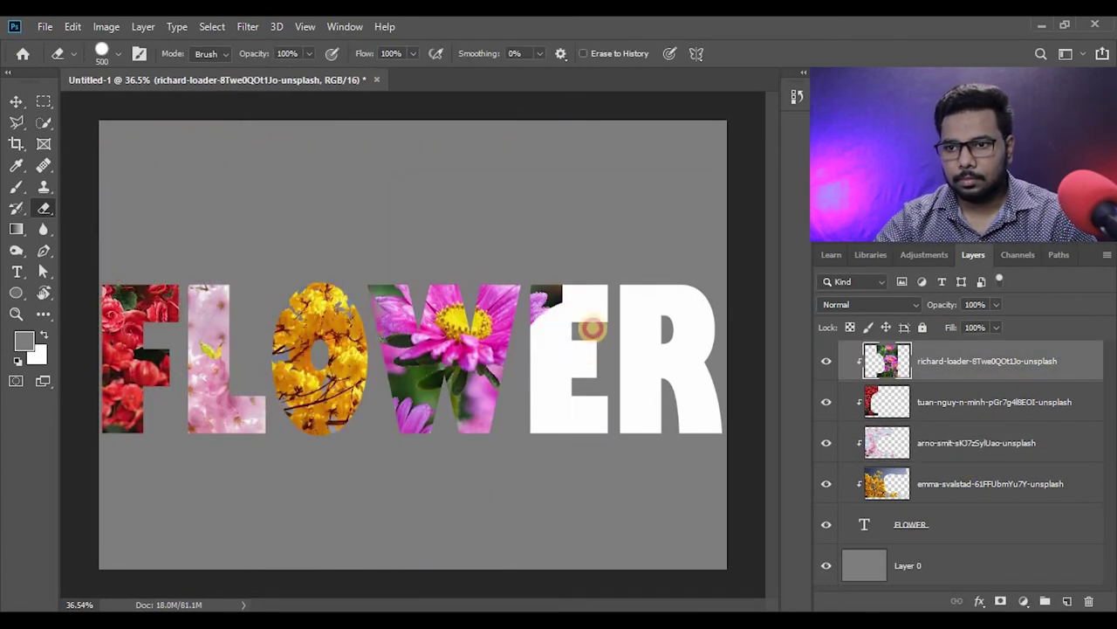
Place and clip the white flower photo, erasing it from W and R
left_click(445, 602)
left_click(518, 349)
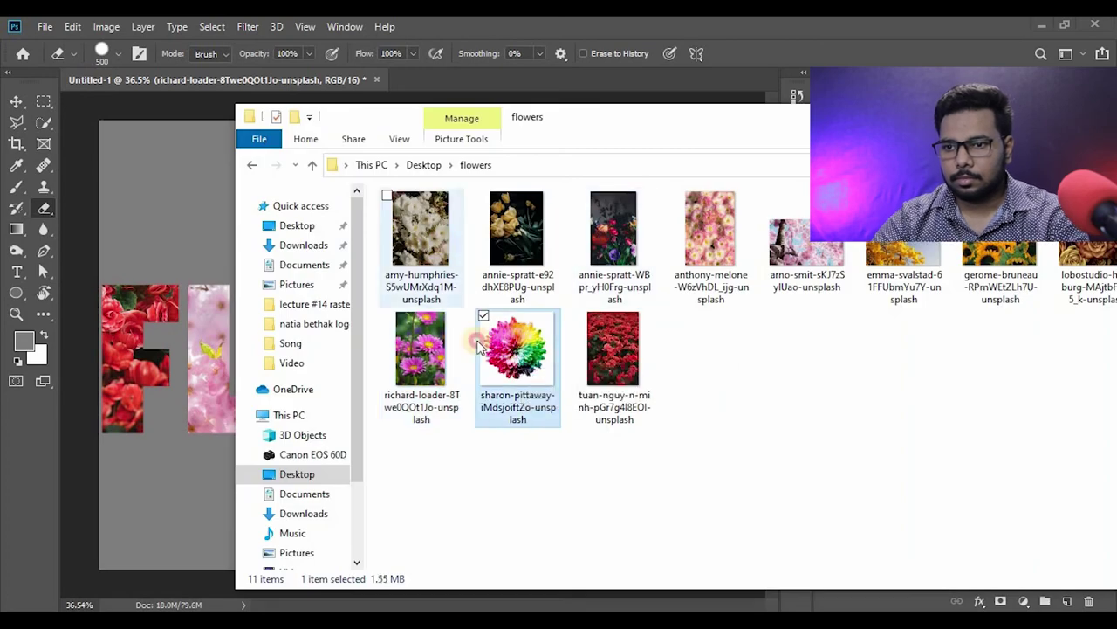
left_click_drag(518, 349, 543, 368)
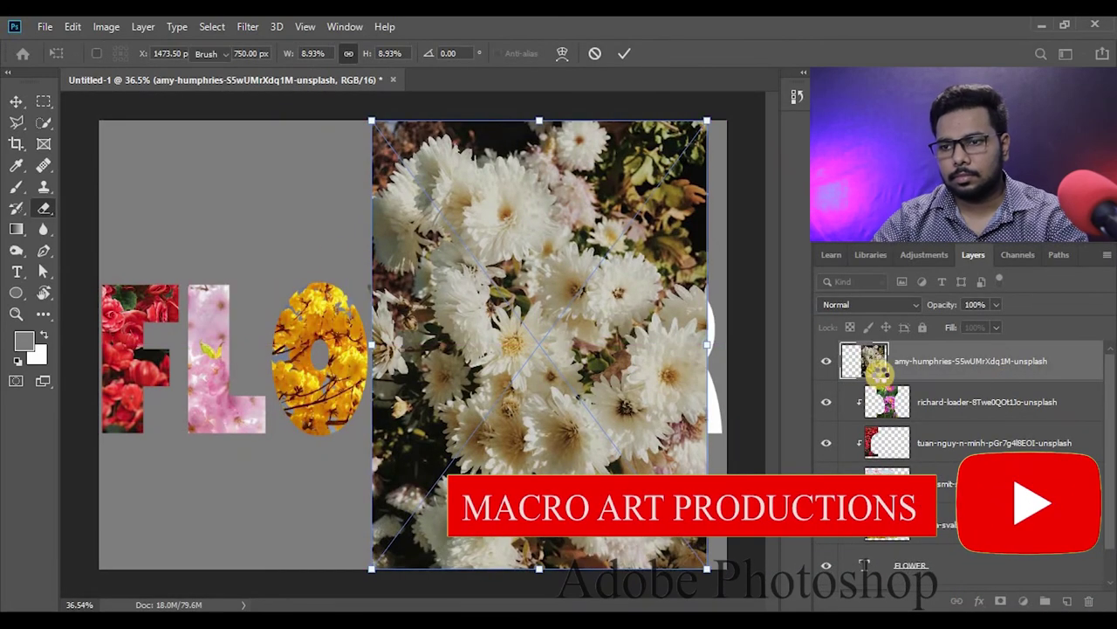
key("Return")
key("ctrl+alt+g")
left_click_drag(402, 349, 454, 350)
left_click_drag(663, 332, 690, 411)
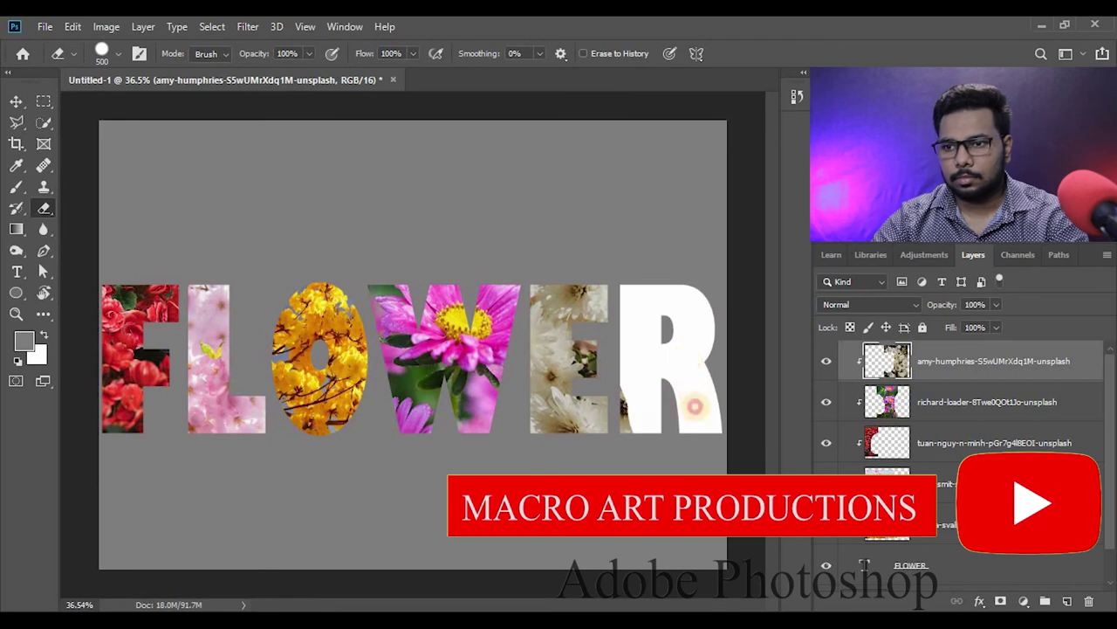
Place and clip the rainbow flower photo, rasterize it, and erase it from the E
key("alt+Tab")
left_click_drag(521, 361, 678, 411)
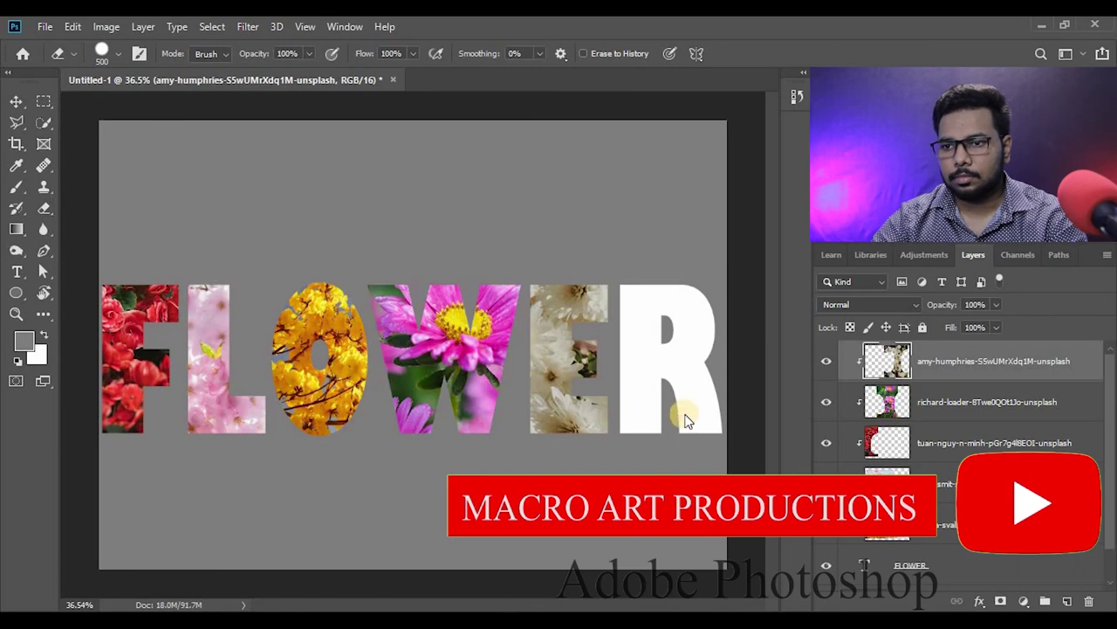
key("Return")
key("ctrl+alt+g")
left_click(531, 309)
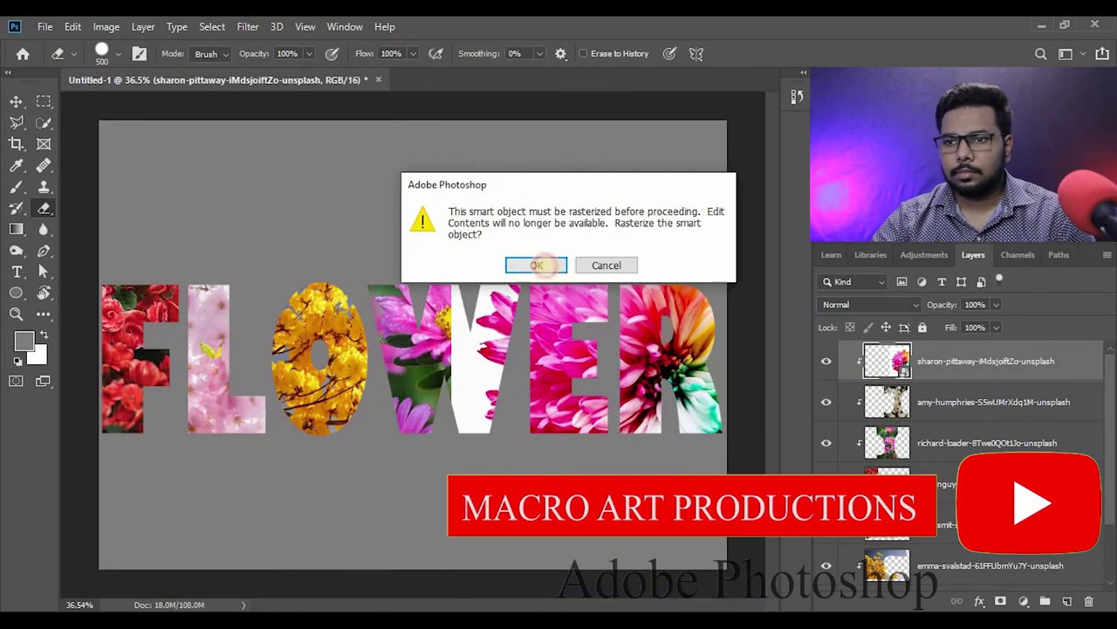
left_click(550, 262)
left_click_drag(568, 297, 531, 411)
Select Layer 0, reset default colours with D, and fill it black with Alt+Backspace
scroll(961, 481, "down", 3)
left_click(873, 570)
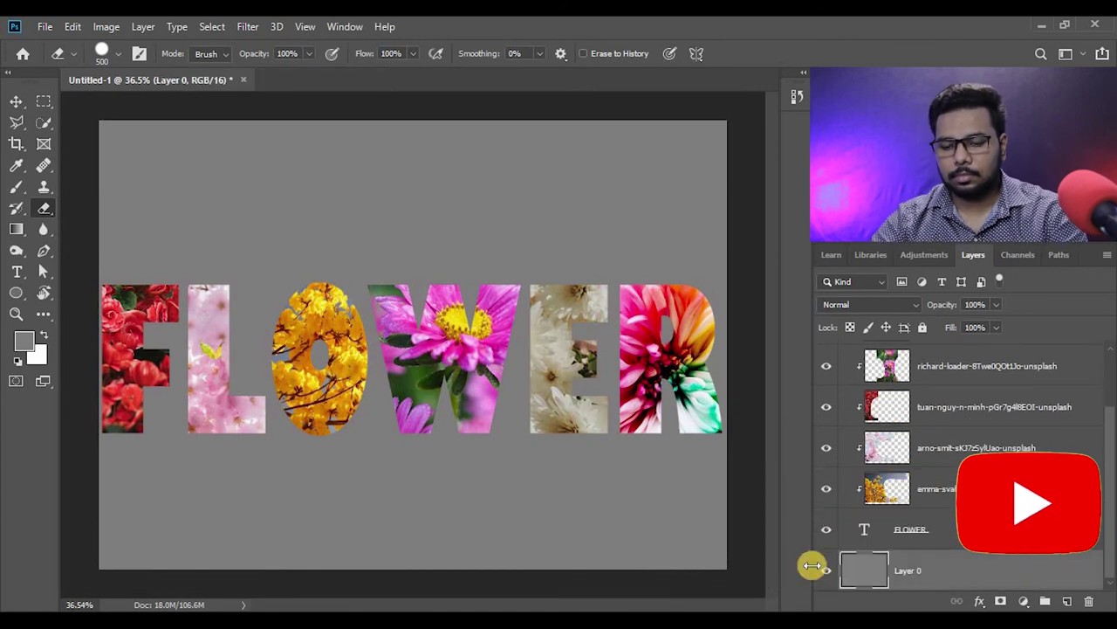
key("d")
key("alt+BackSpace")
key("v")
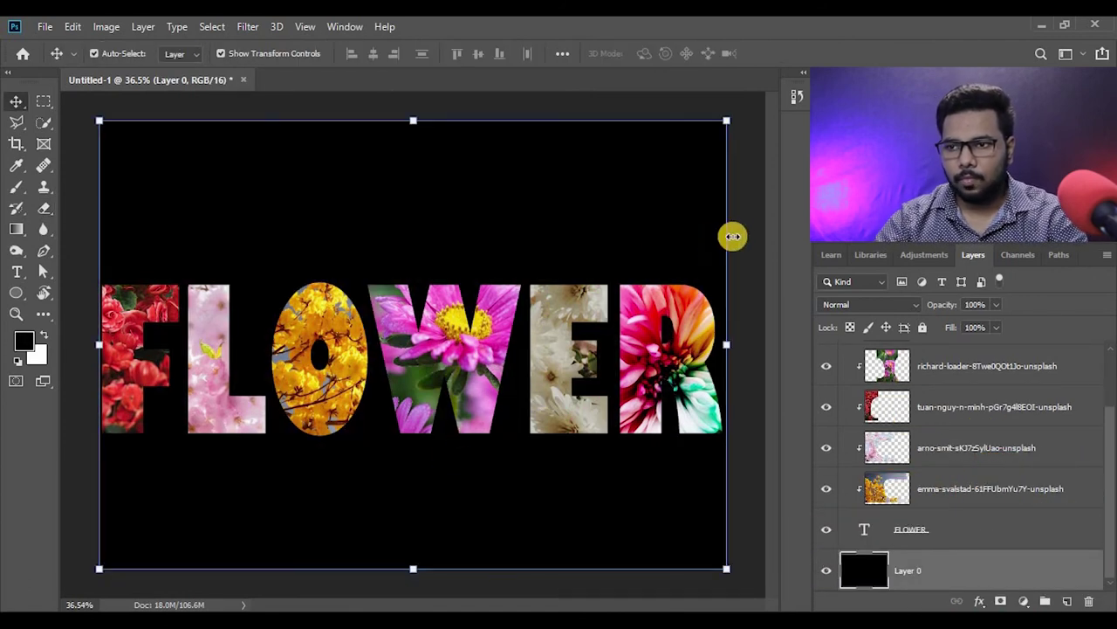
left_click(764, 131)
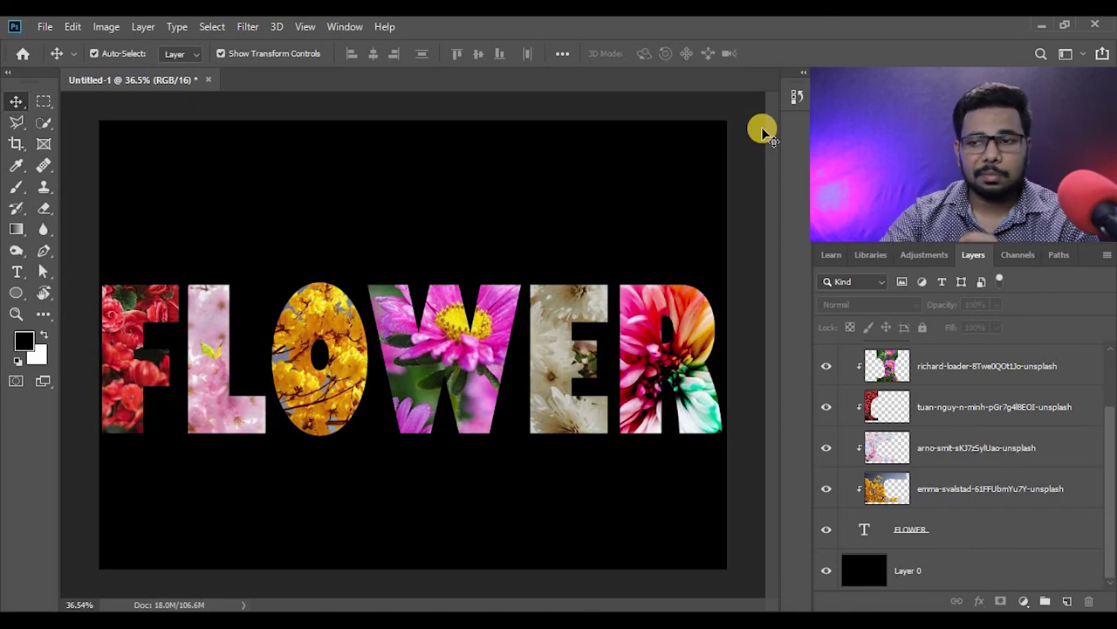
left_click(1002, 407)
mouse_move(225, 406)
left_mouse_down()
mouse_move(248, 417)
mouse_move(406, 399)
mouse_move(257, 394)
mouse_move(214, 409)
left_mouse_up()
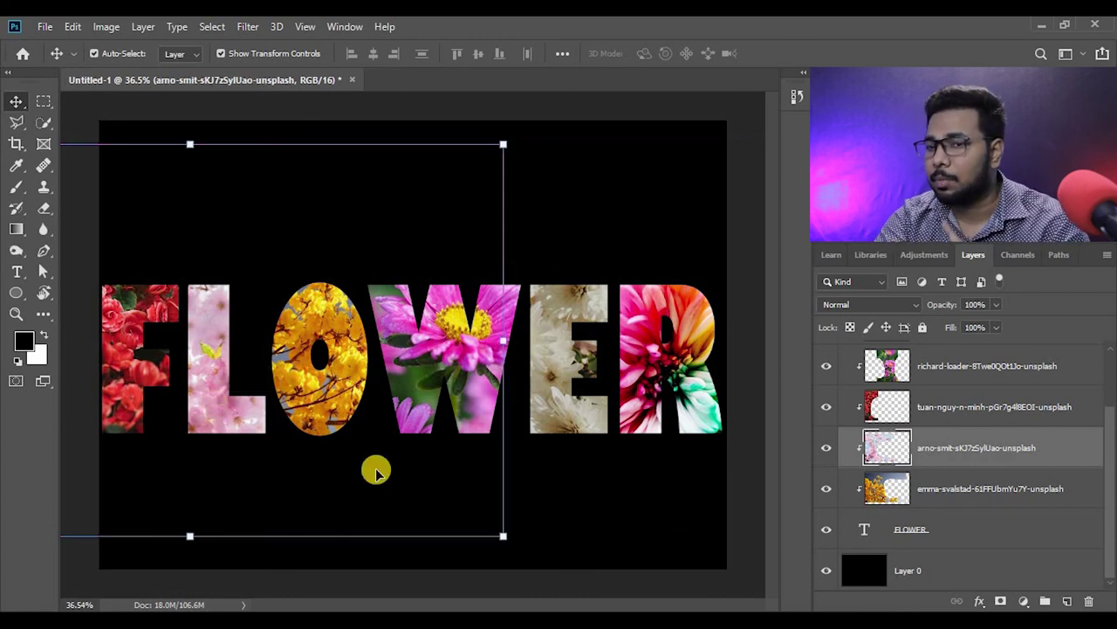
left_click(838, 527)
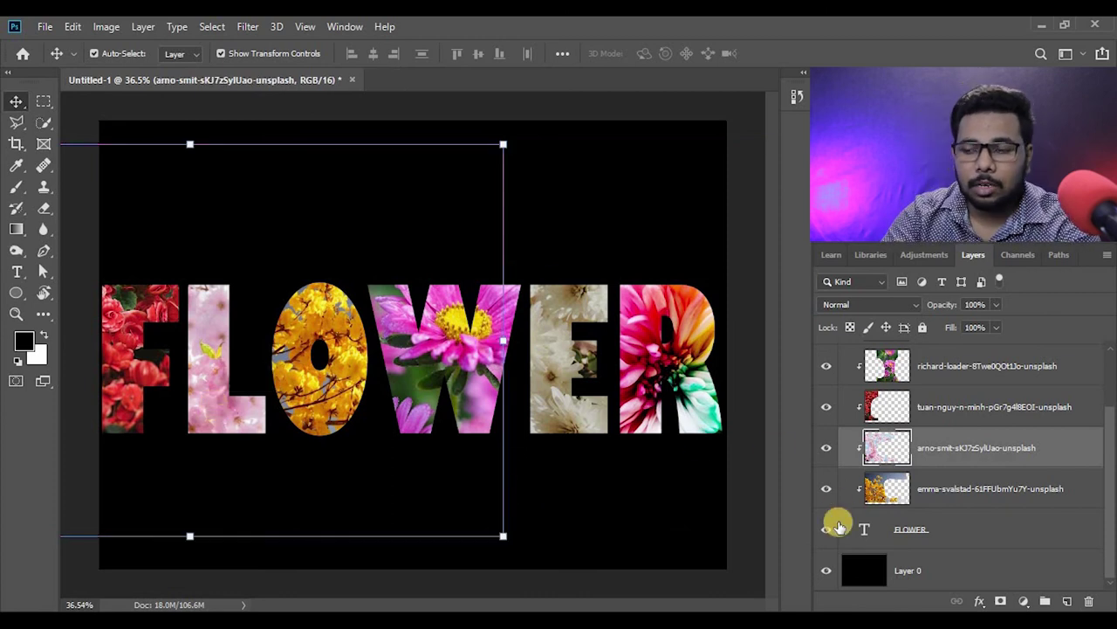